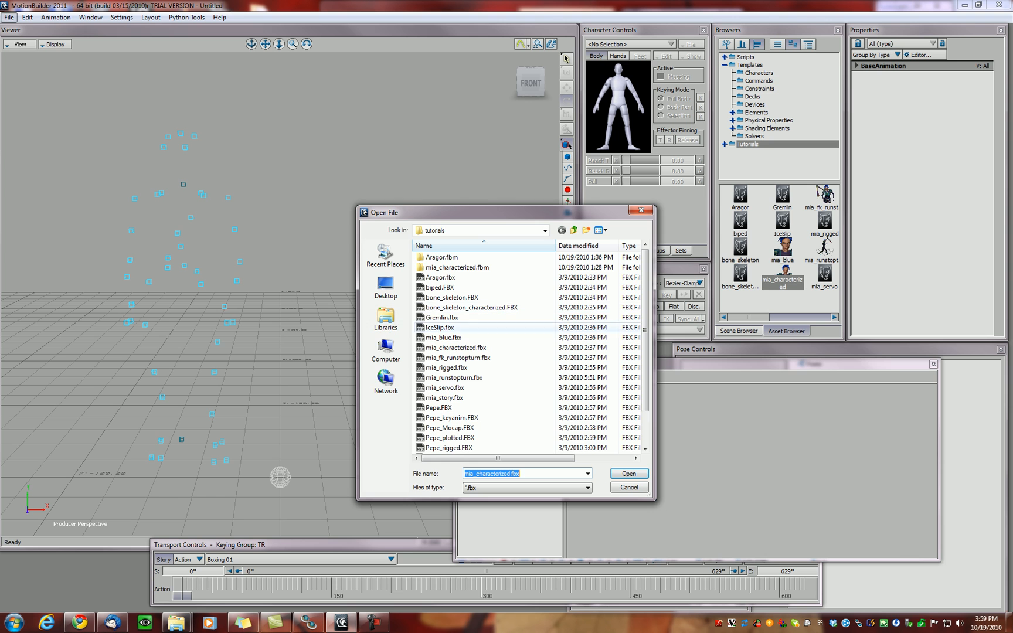
click(628, 487)
click(9, 17)
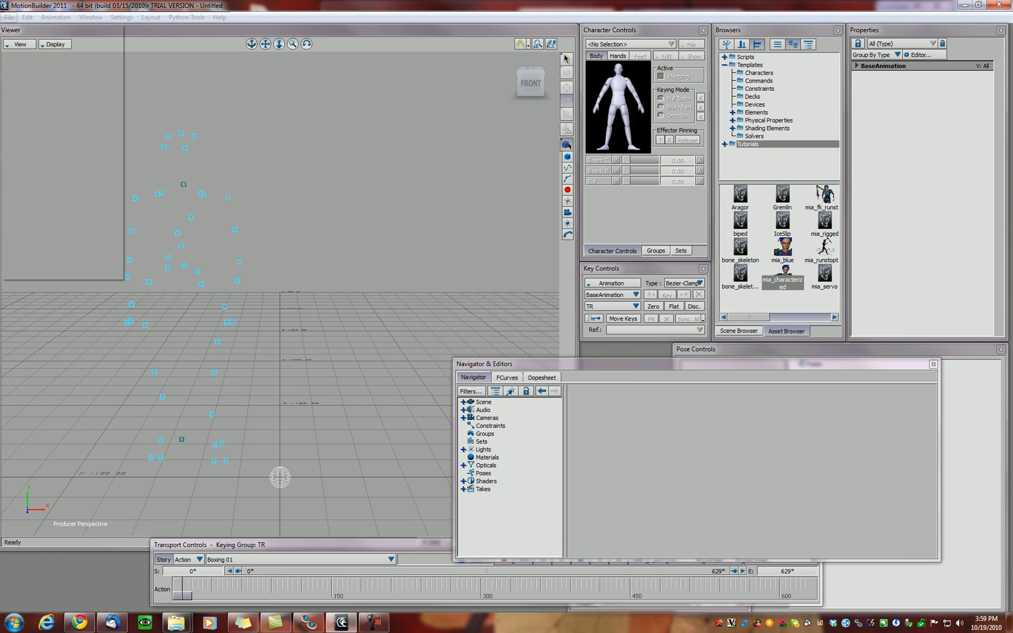
click(36, 135)
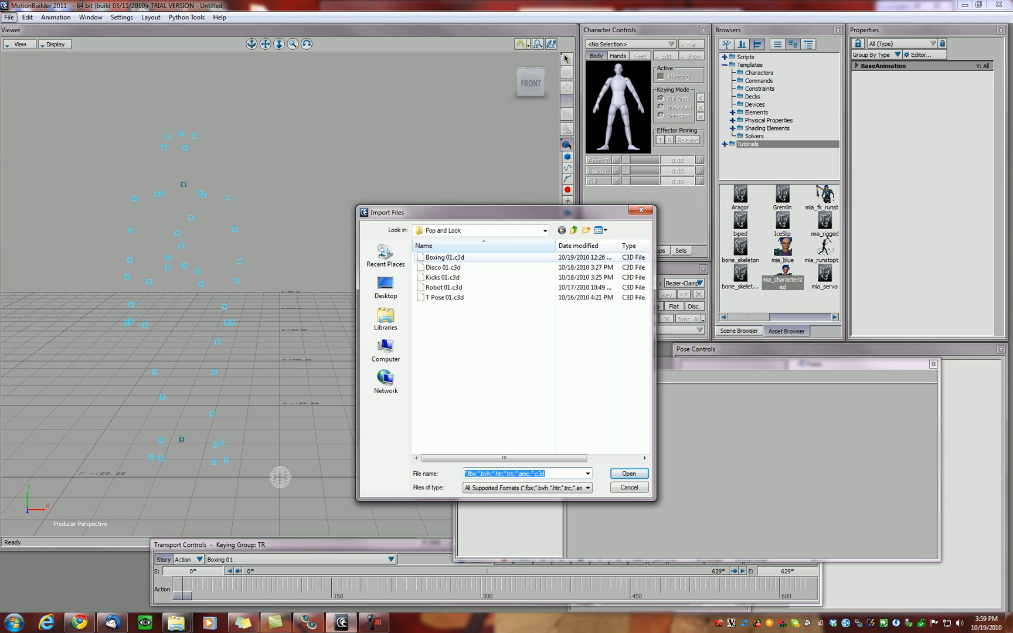
click(628, 487)
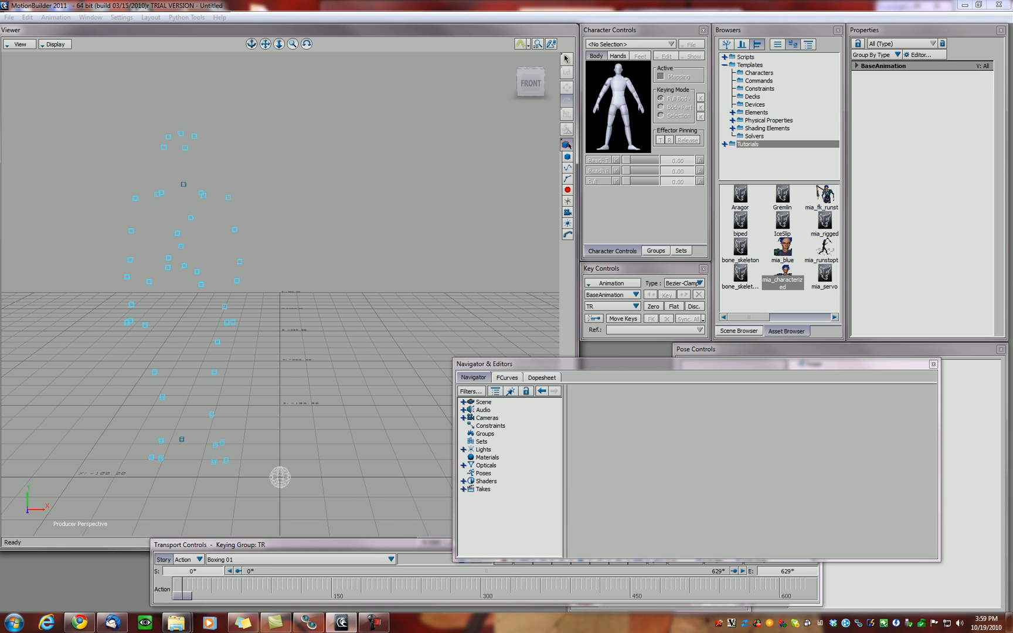
Step: Scrub the Boxing 01 take to frame 472 and back to the start to inspect the marker motion
ctrl+shift+drag(280, 293, 228, 257)
mouse_move(279, 497)
ctrl+shift+mouse_down()
mouse_move(278, 466)
mouse_move(280, 483)
ctrl+shift+mouse_up()
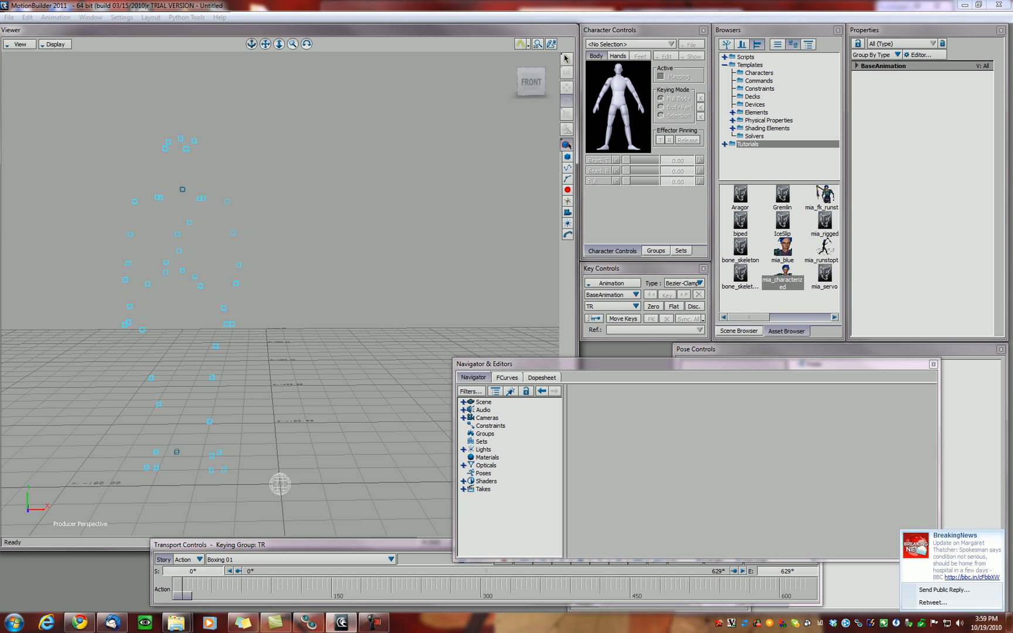
drag(182, 595, 653, 595)
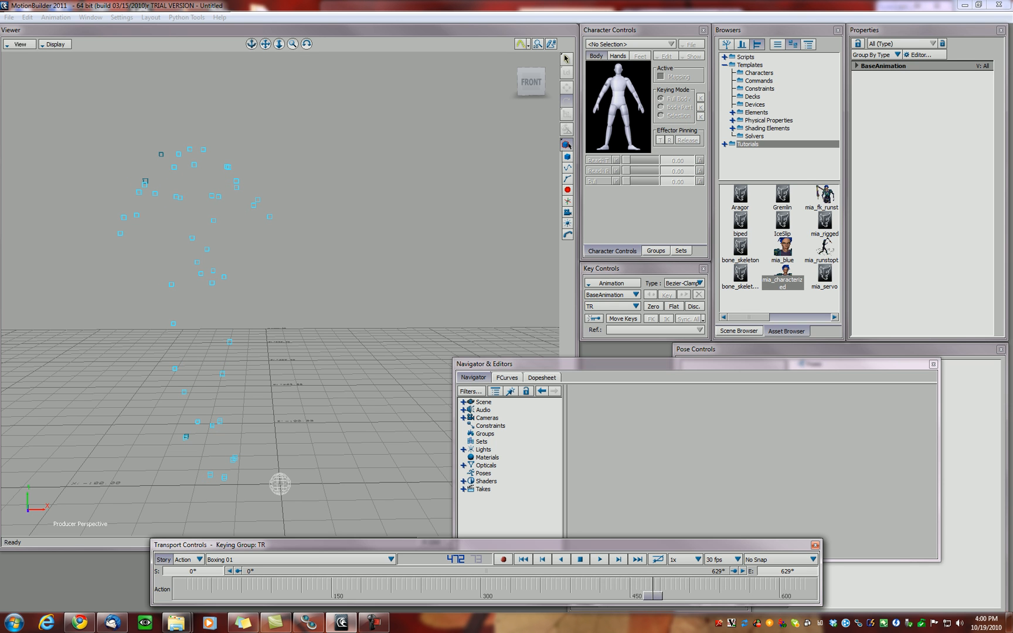
ctrl+shift+drag(280, 293, 293, 337)
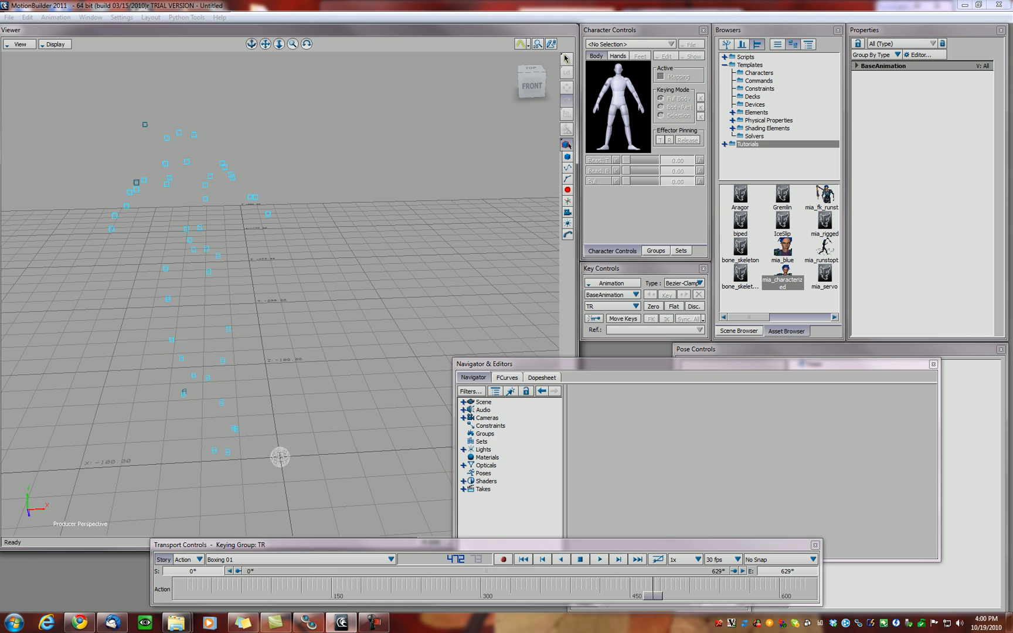
drag(653, 595, 182, 595)
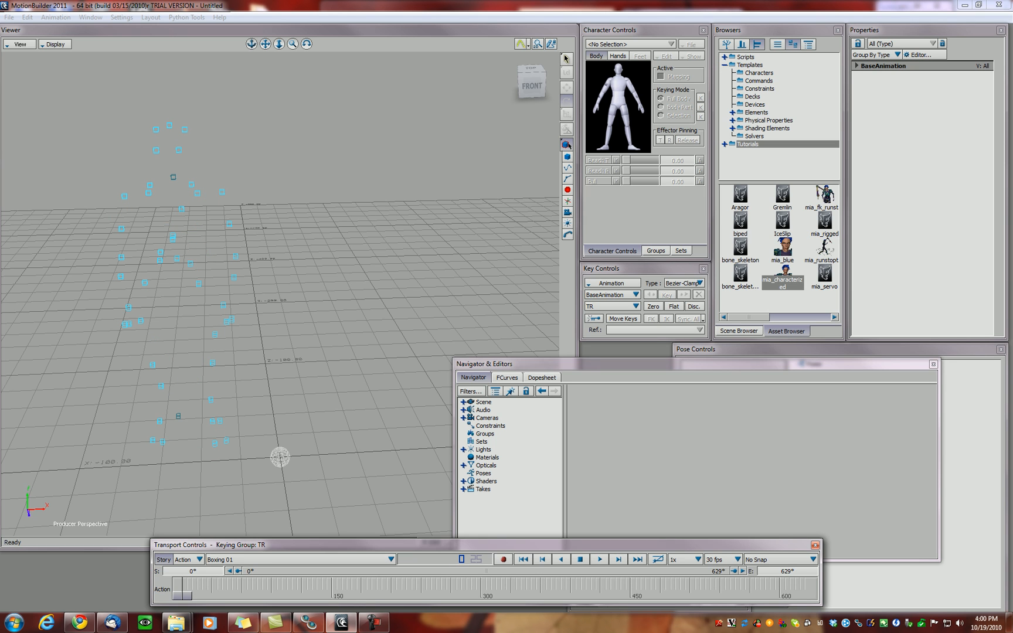
Step: Add an Actor from the Characters templates to the scene at the centre of the floor grid
click(759, 73)
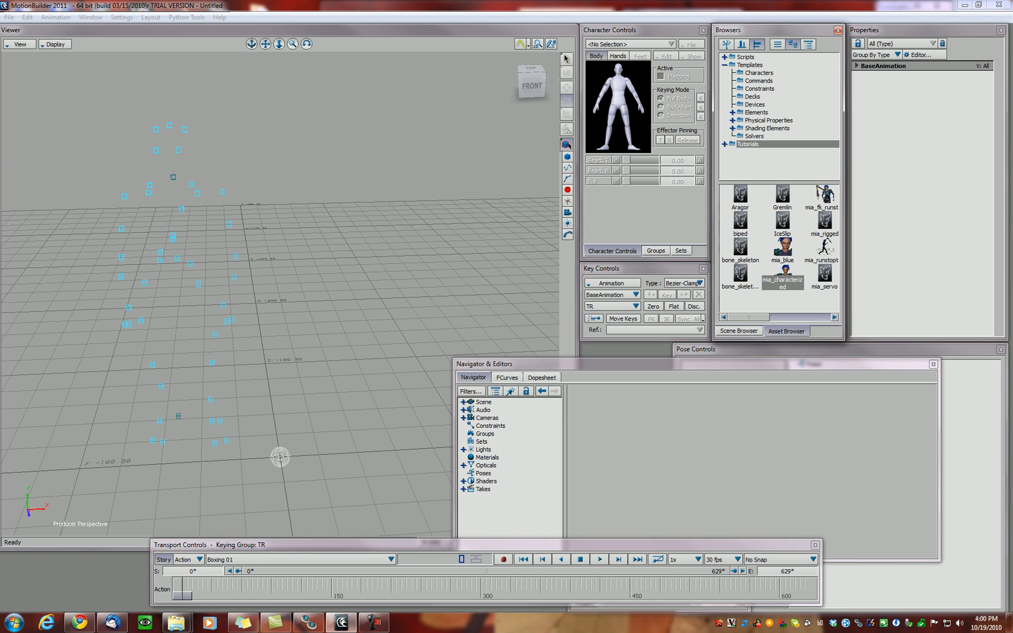
click(739, 226)
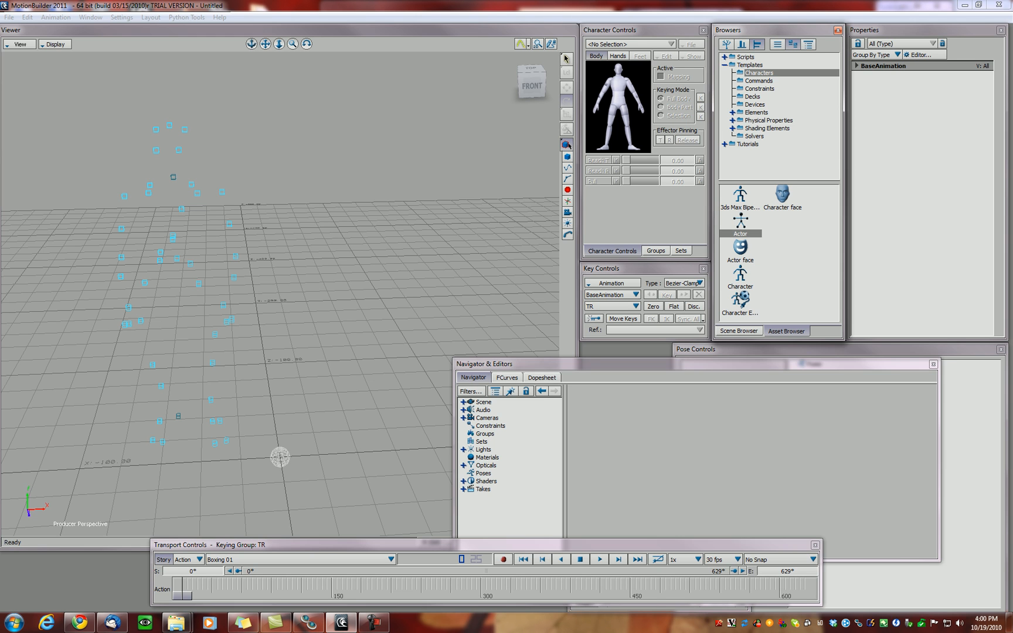
drag(739, 225, 280, 352)
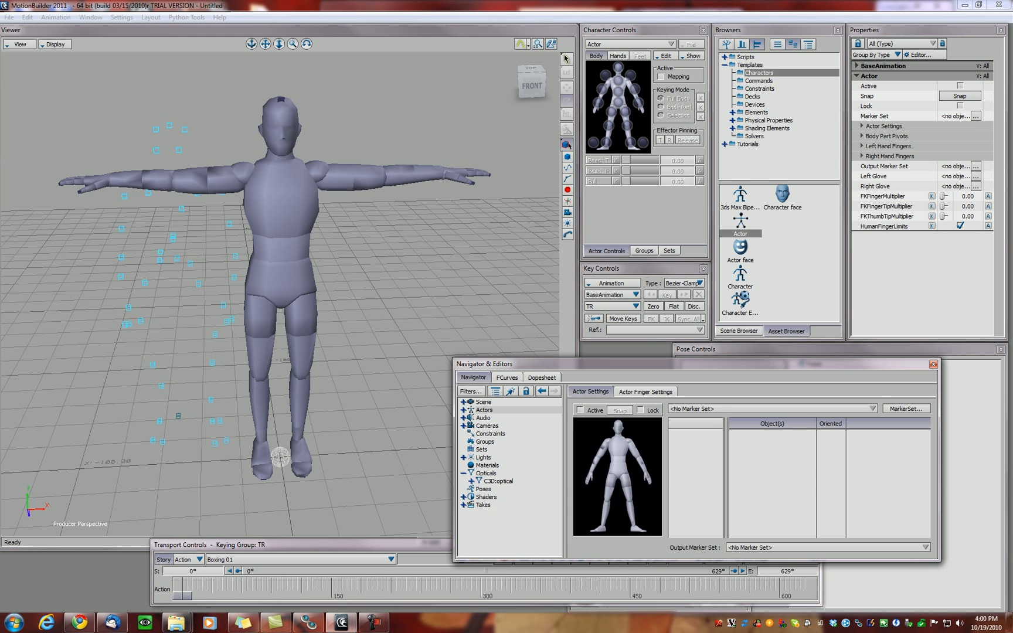
Step: Open the C3D:optical data's Root marker for editing, hide the actor in the viewer and clear the selection
double_click(485, 473)
double_click(498, 480)
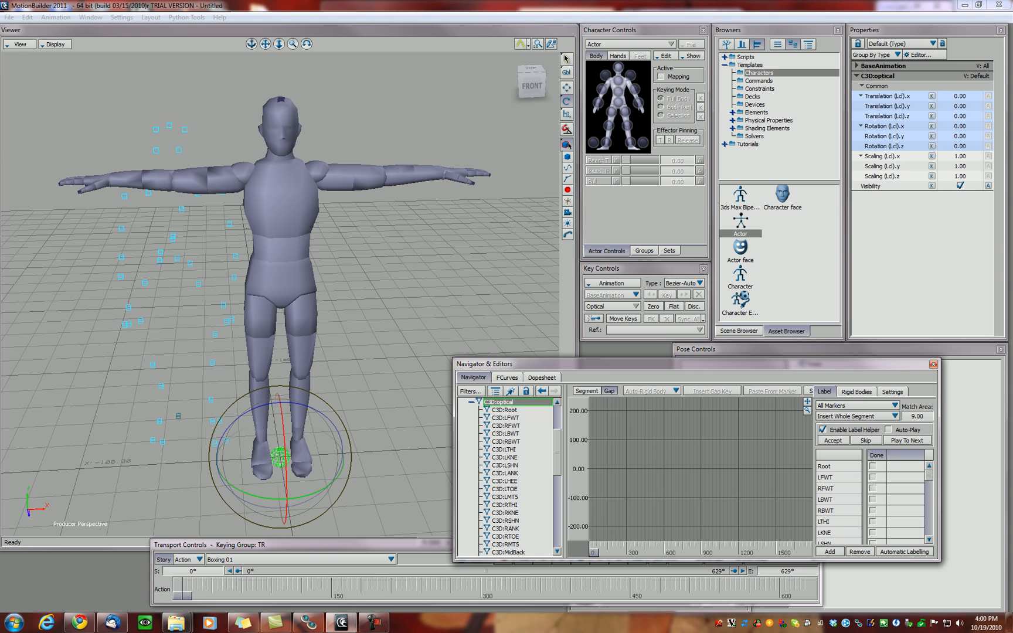
double_click(504, 410)
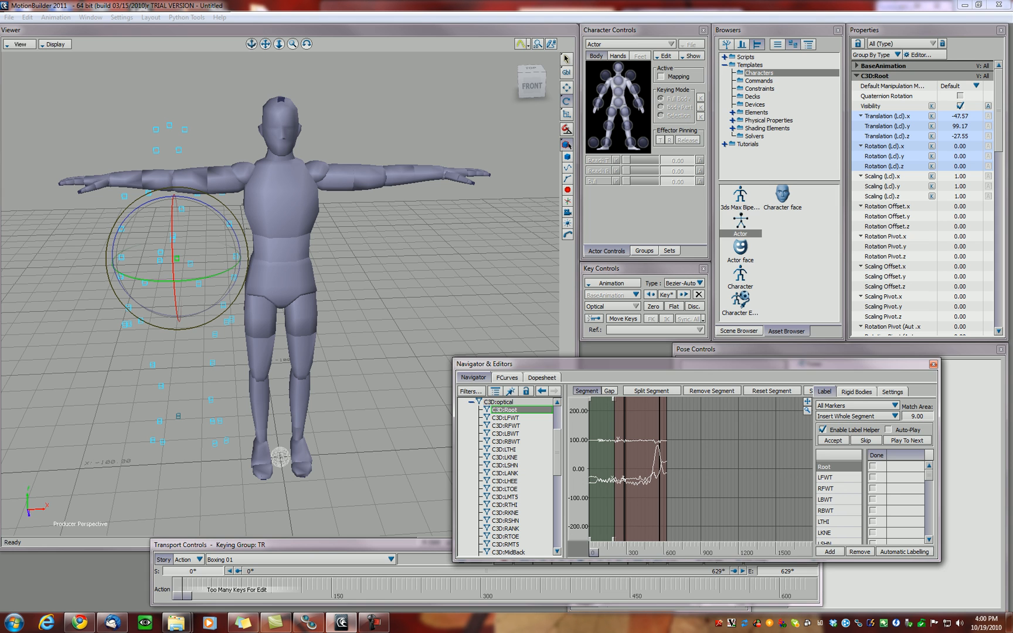
click(692, 56)
click(711, 154)
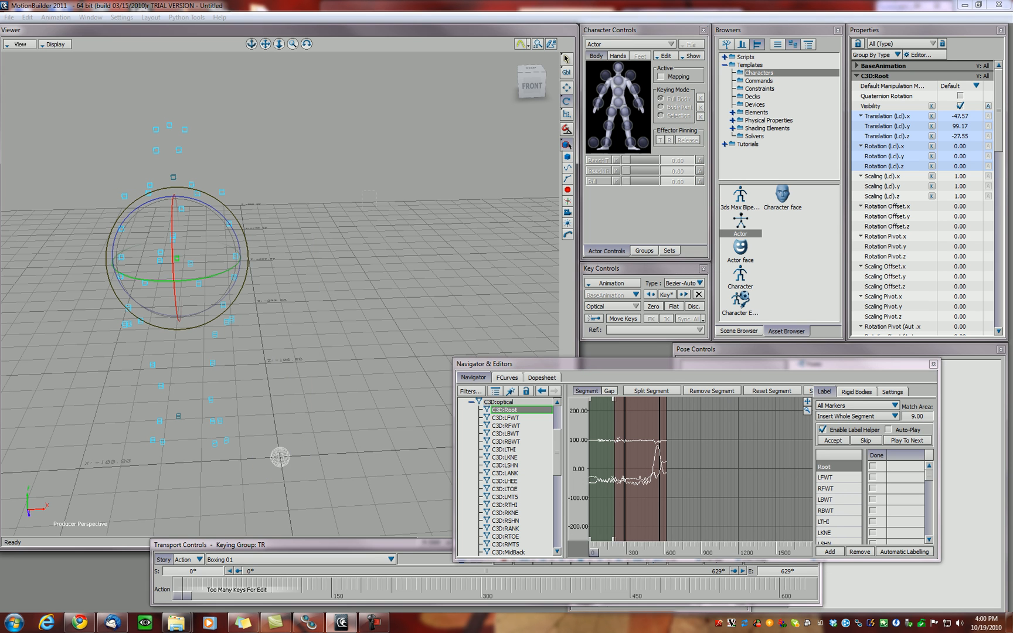
key(shift+d)
Step: Create a rigid body from the four right-foot markers: RTOE, RMT5, RANK and RHEE
ctrl+shift+drag(280, 293, 279, 265)
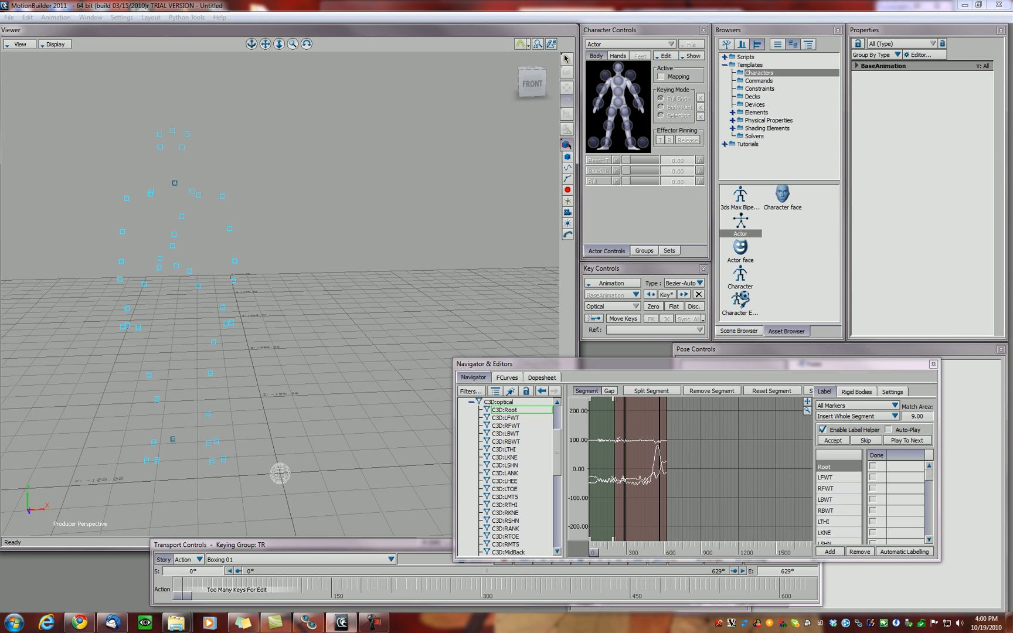
click(146, 460)
shift+click(156, 460)
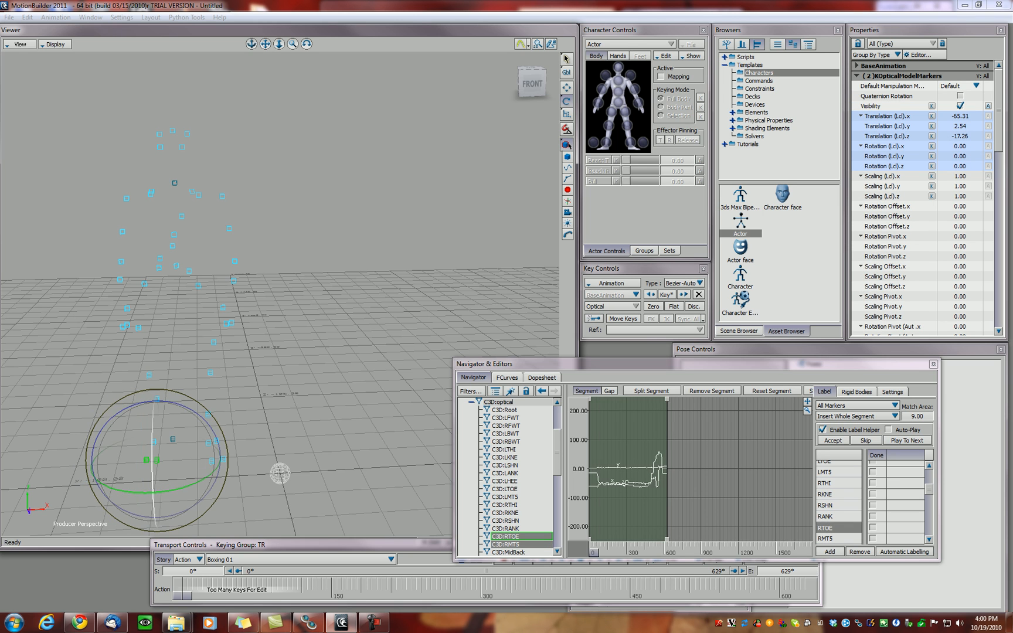
shift+click(153, 442)
shift+click(172, 439)
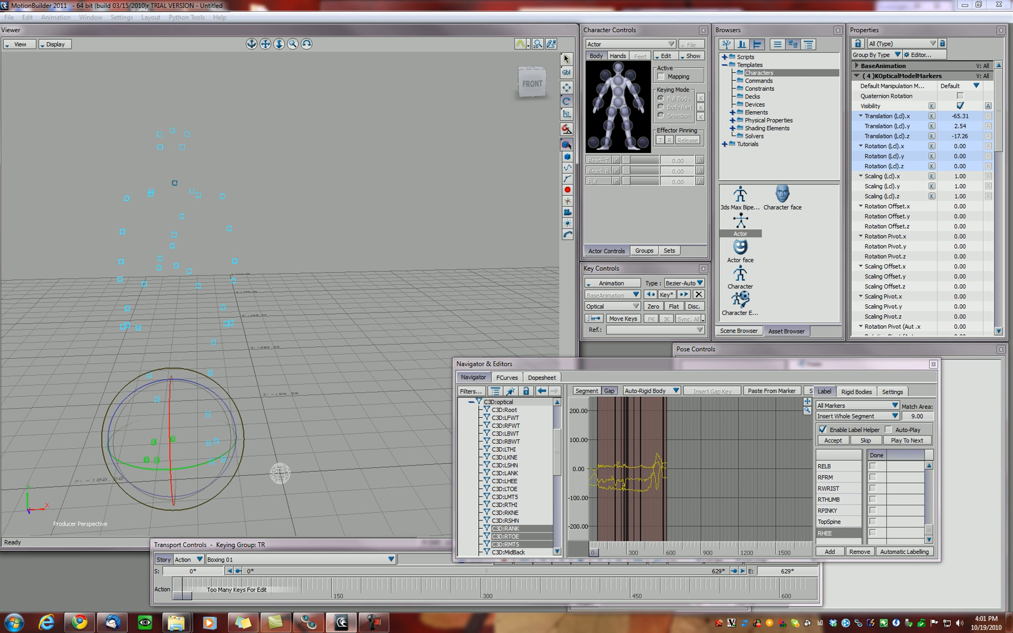
click(856, 392)
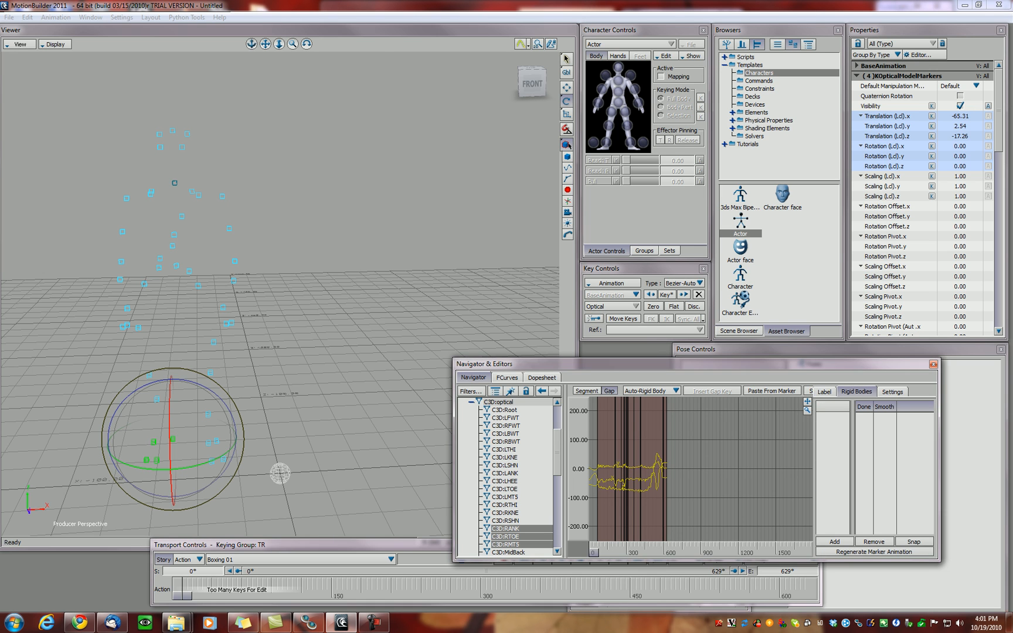
click(835, 542)
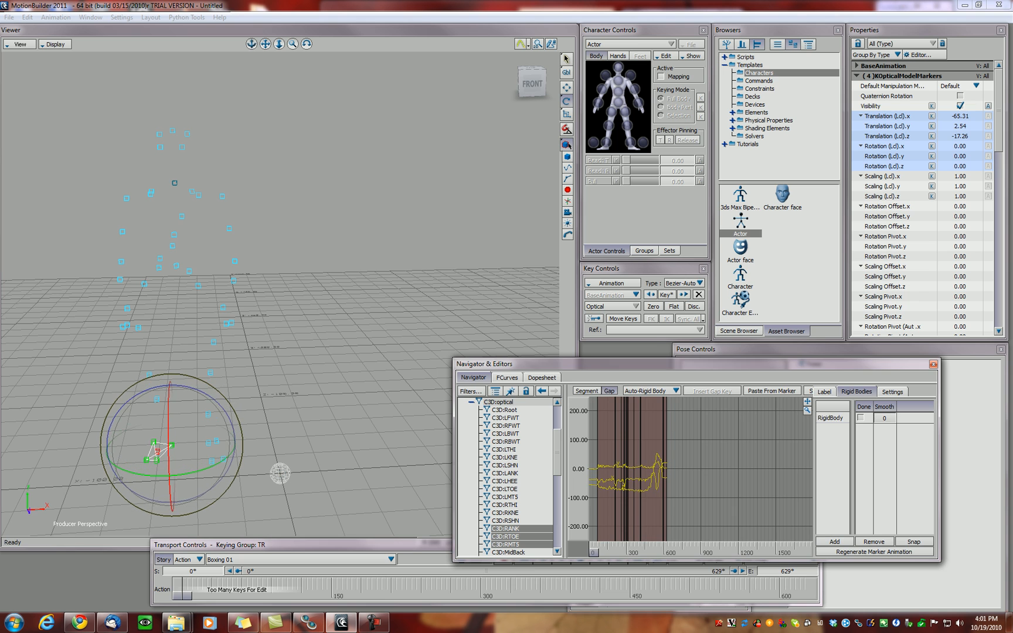
Step: Name the new rigid body Right Foot and set its smoothing to 25
double_click(830, 418)
text(Right Foot)
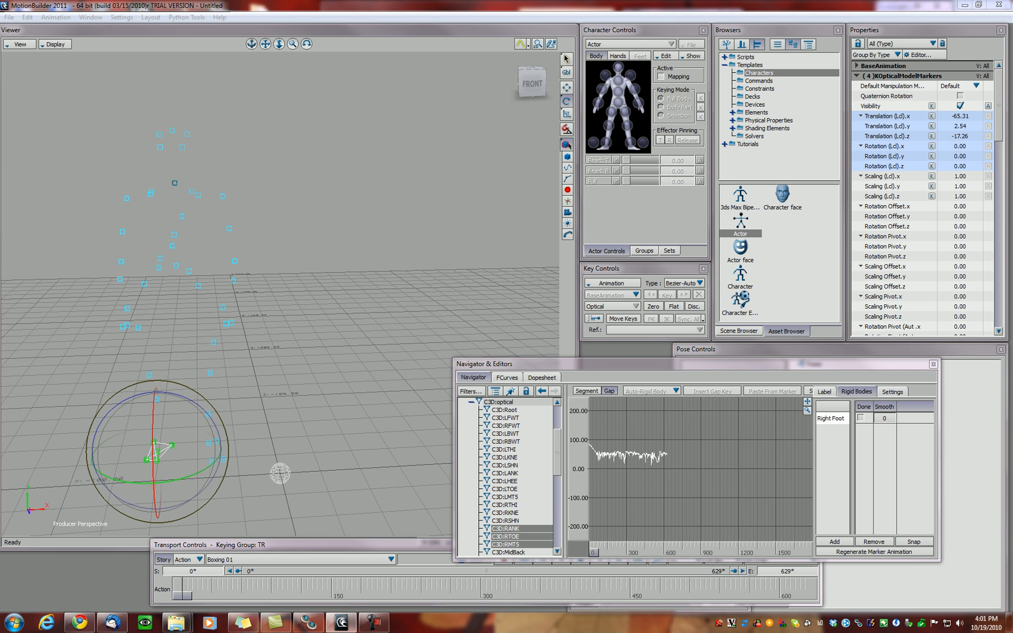
key(Return)
double_click(884, 418)
text(25)
key(Return)
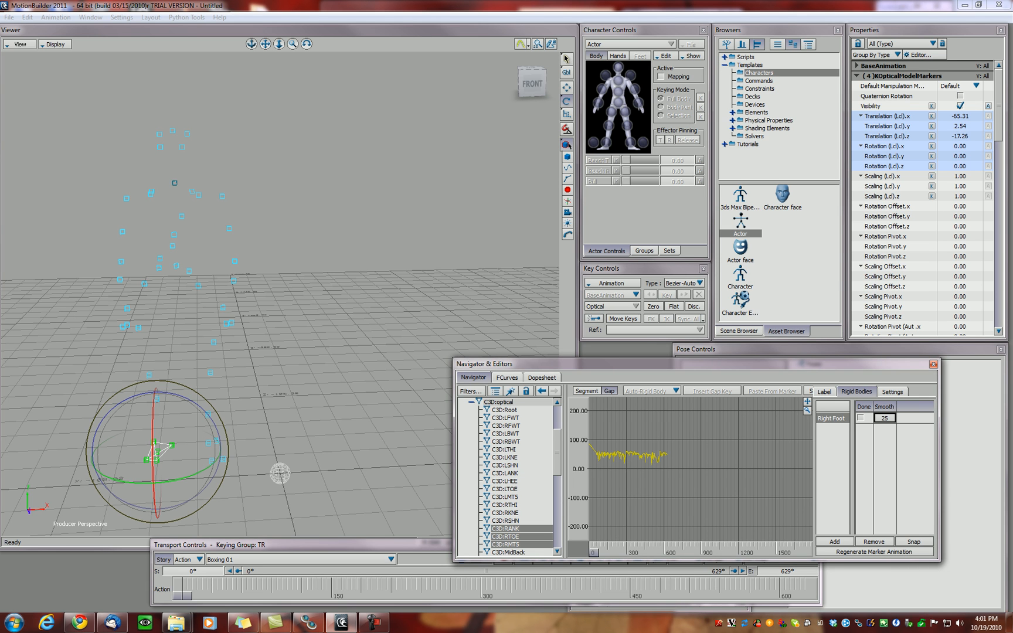
Step: Regenerate the marker animation for the current Right Foot rigid body with a smoothing of 20, and clear the selection
click(873, 551)
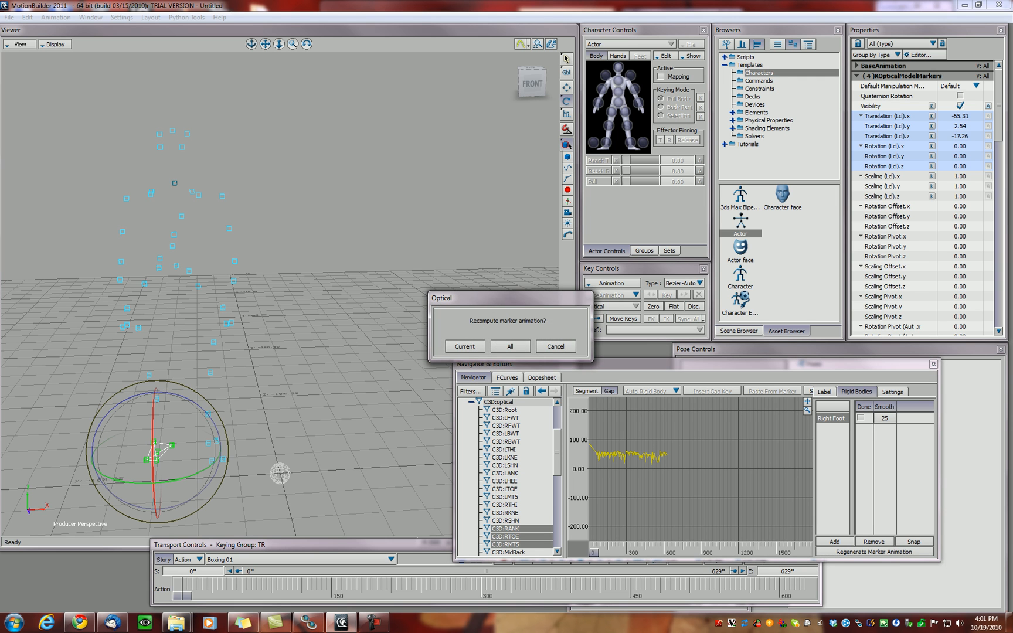
click(463, 346)
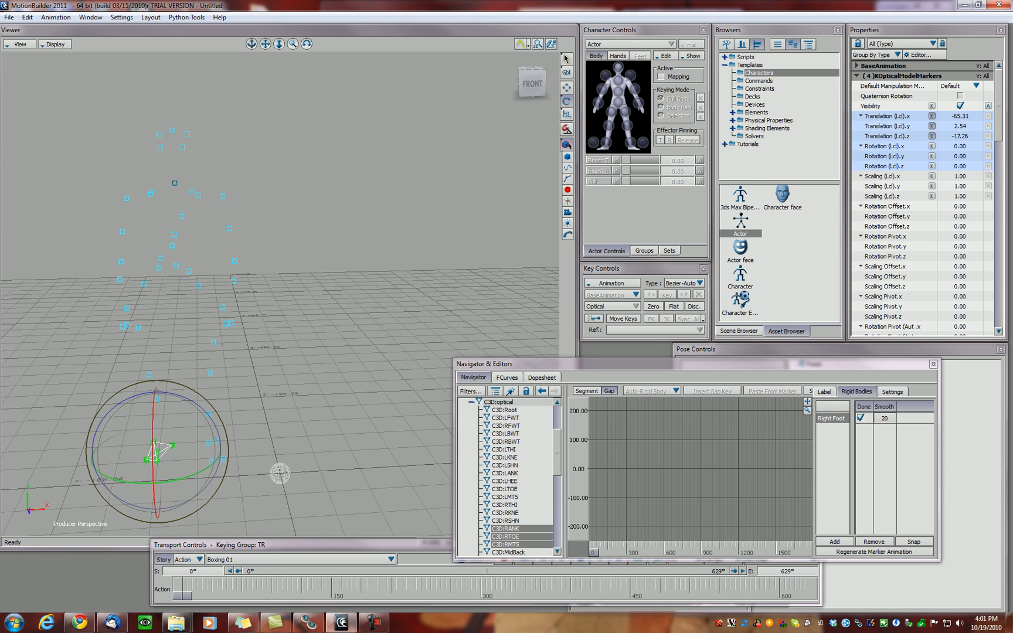
key(shift+d)
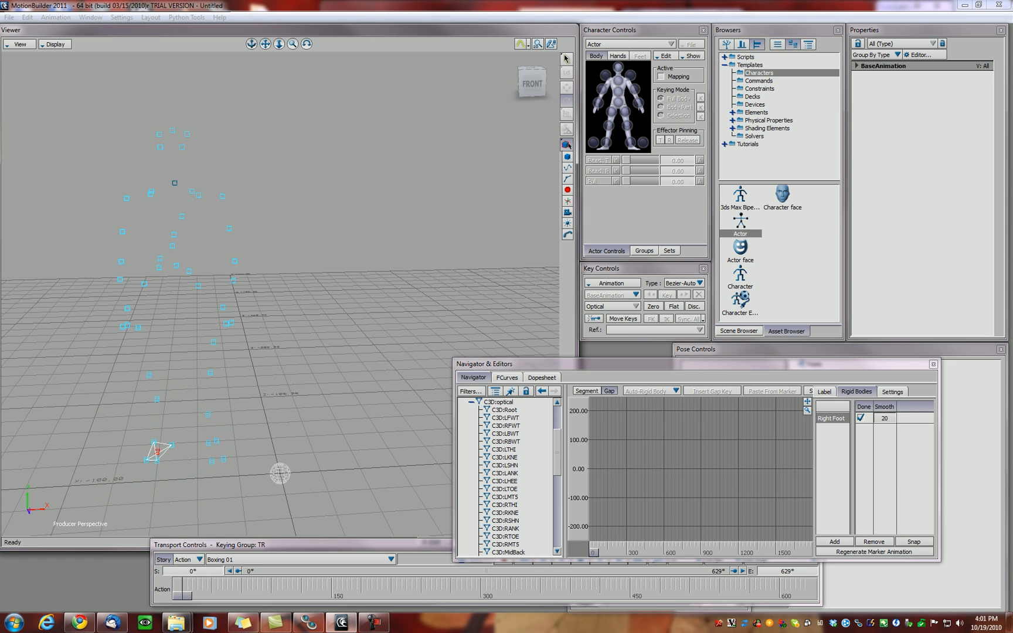
Step: Play forward into the take, create a rigid body from the three right-hand markers and name it Right Hand
key(space)
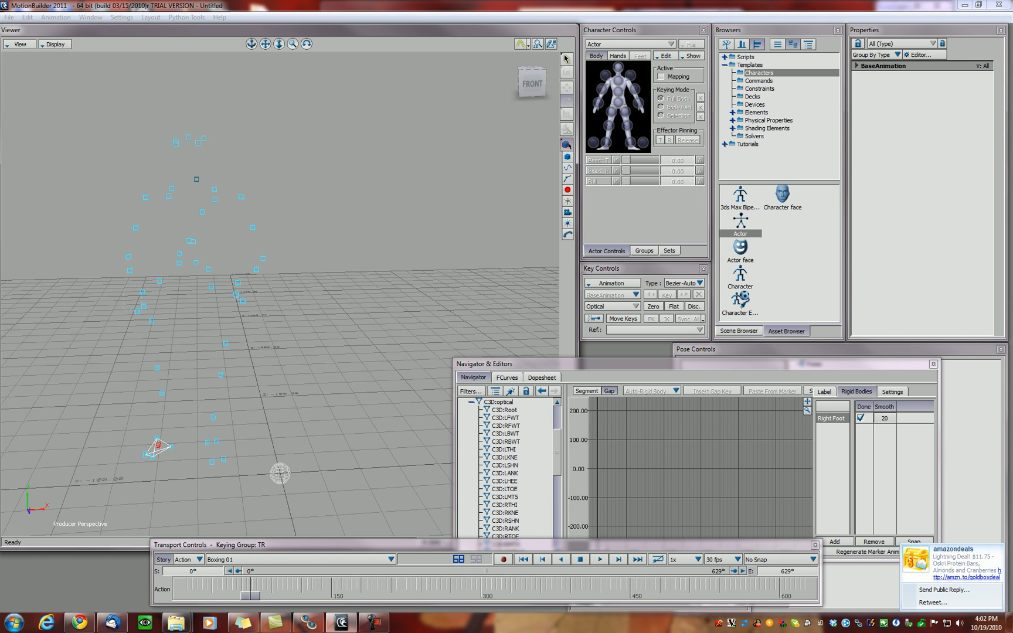
drag(123, 287, 150, 317)
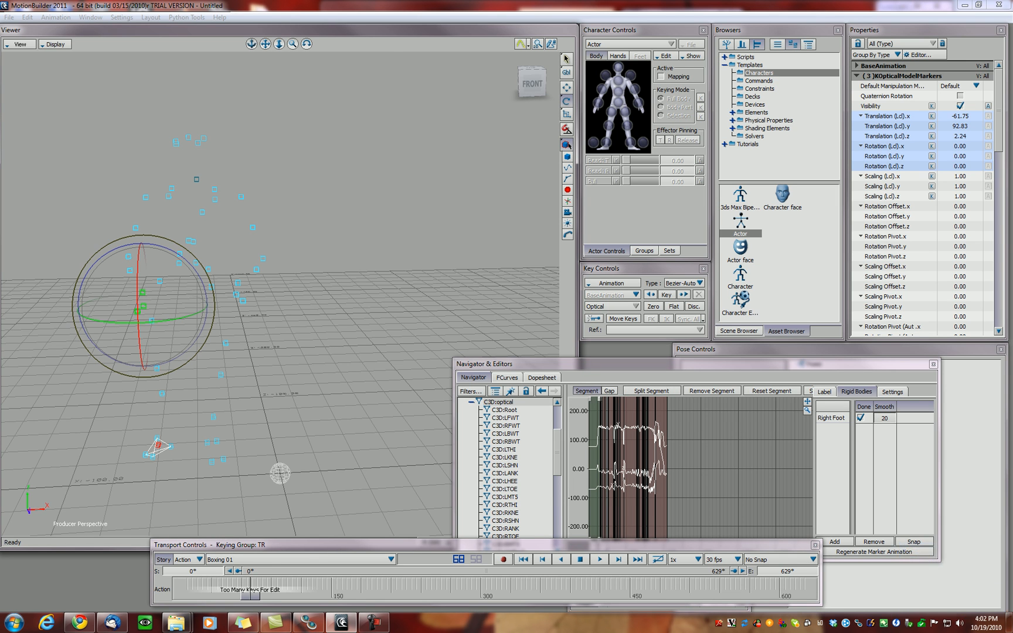
click(834, 542)
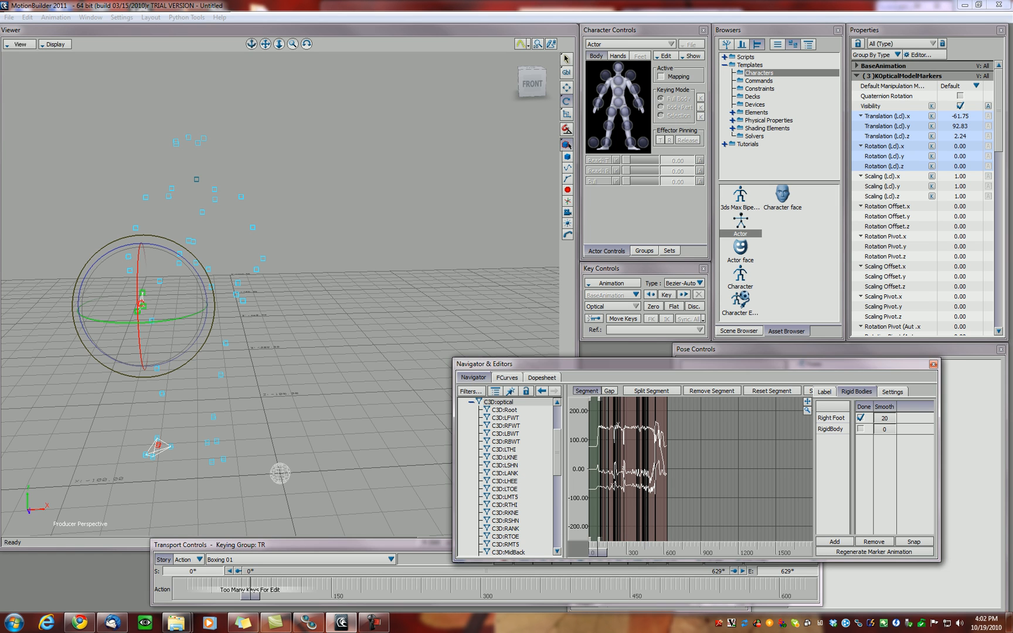
double_click(830, 429)
text(Right Hand)
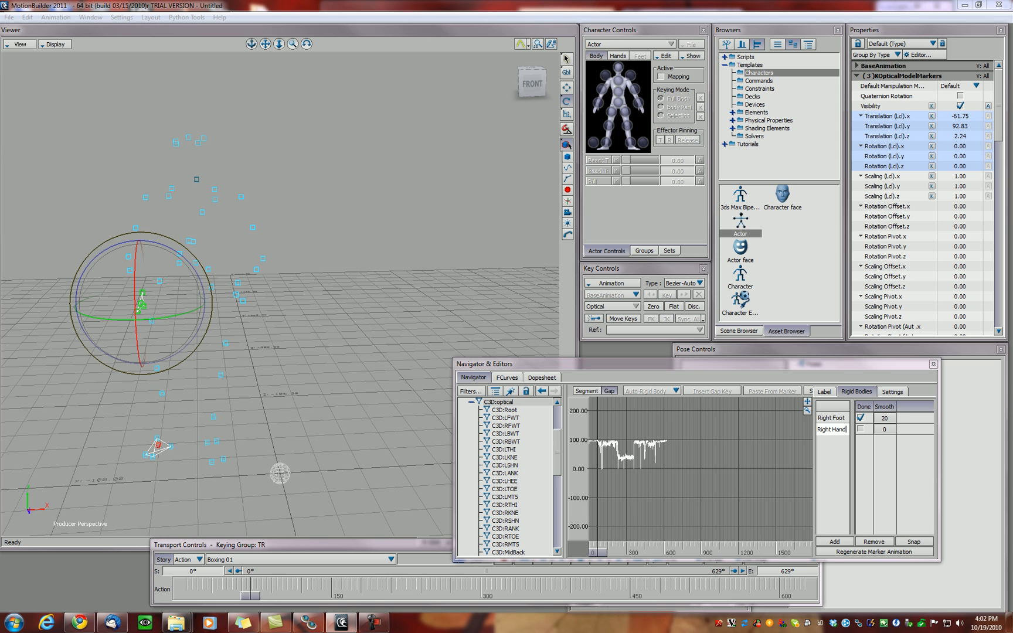
key(Return)
Step: Set the Right Hand rigid body's smoothing to 20 and regenerate the marker animation for the current rigid body
double_click(883, 428)
text(20)
key(Return)
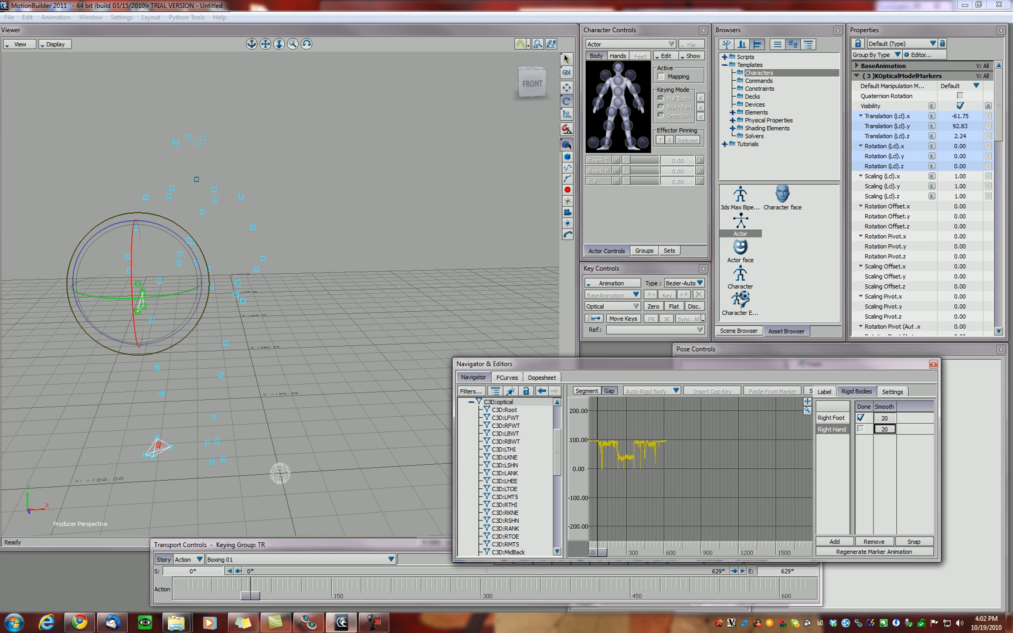
click(873, 551)
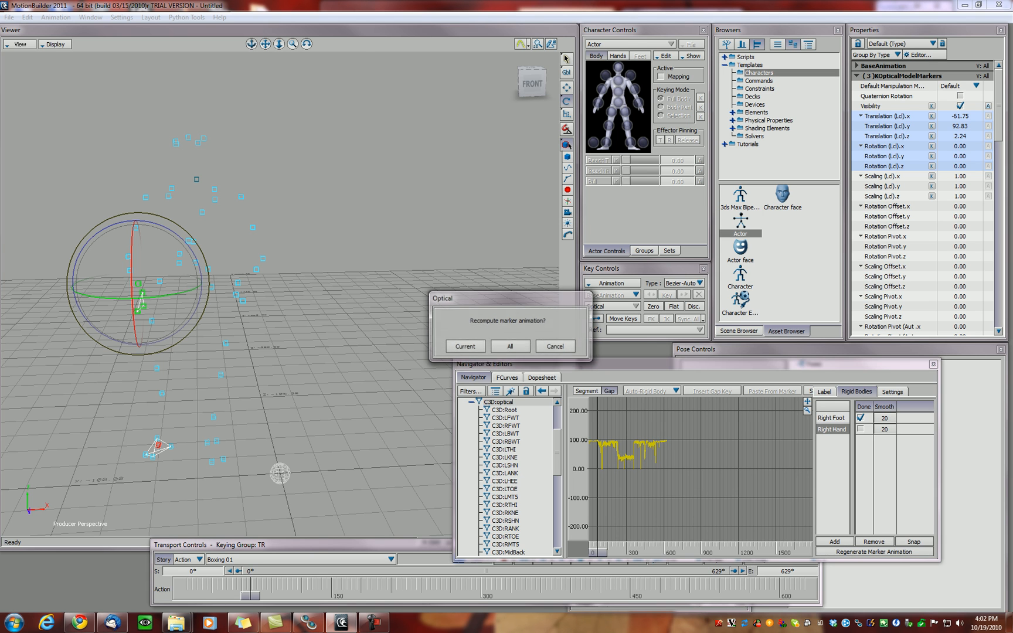
click(464, 346)
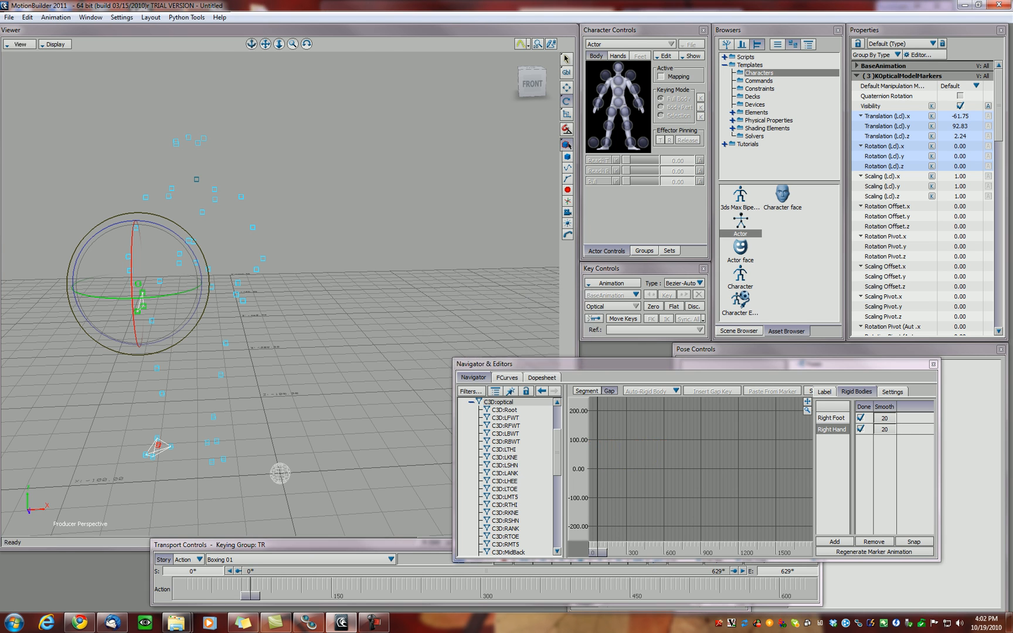
Step: Return to the start of the take and create a rigid body from the MidBack marker and two nearby torso markers
drag(250, 594, 182, 594)
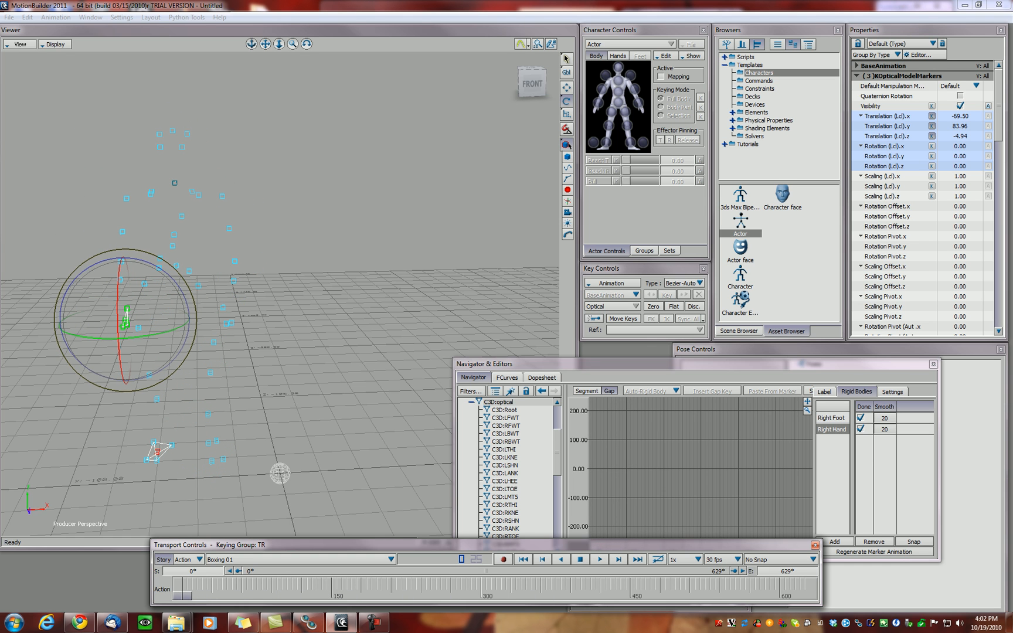
ctrl+shift+drag(281, 293, 281, 316)
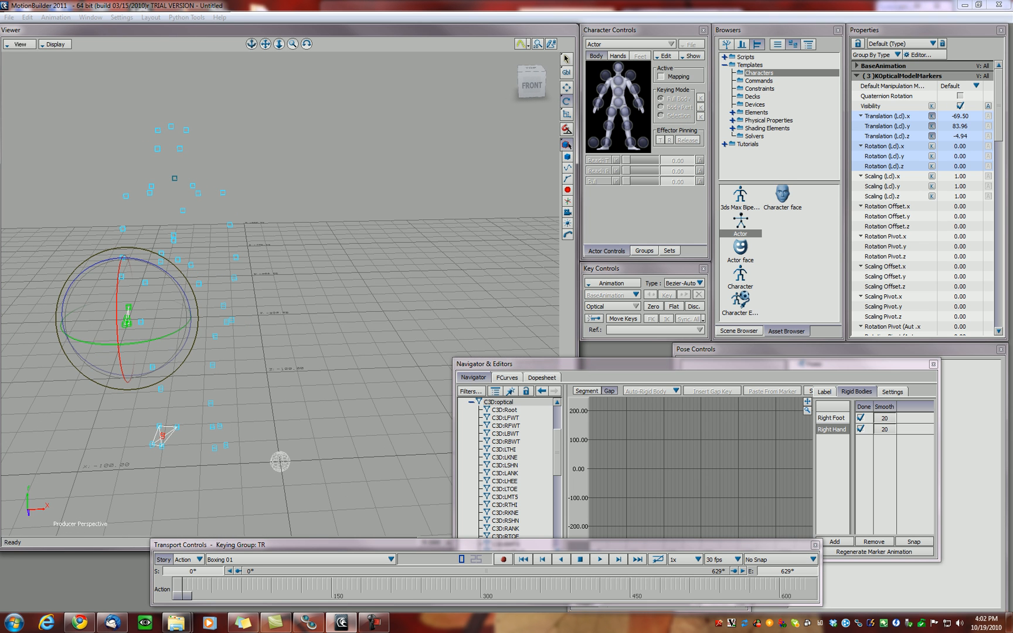
ctrl+shift+drag(281, 293, 352, 331)
click(155, 241)
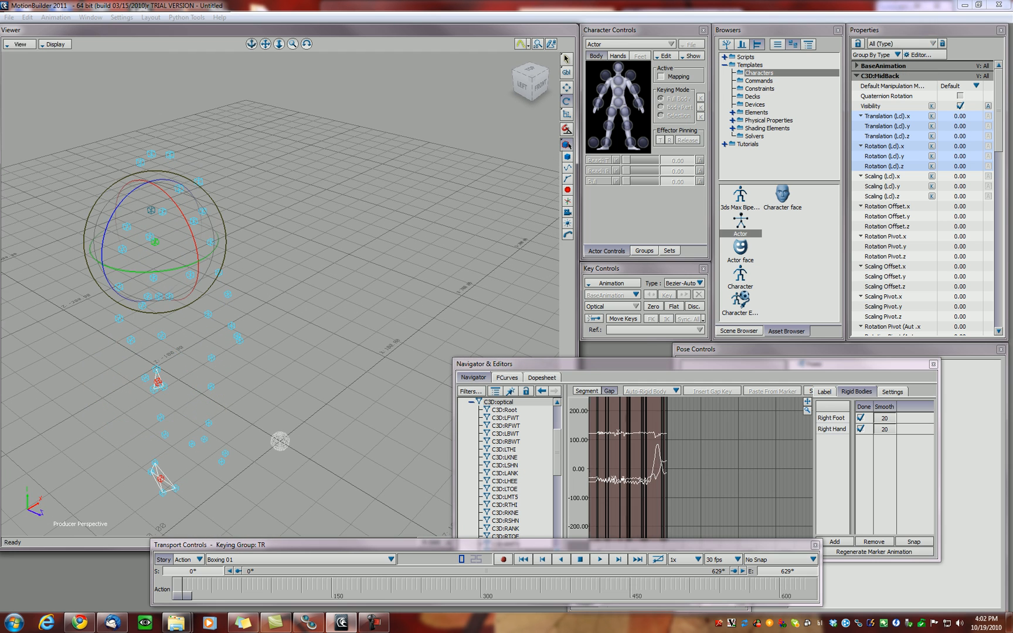
shift+click(194, 221)
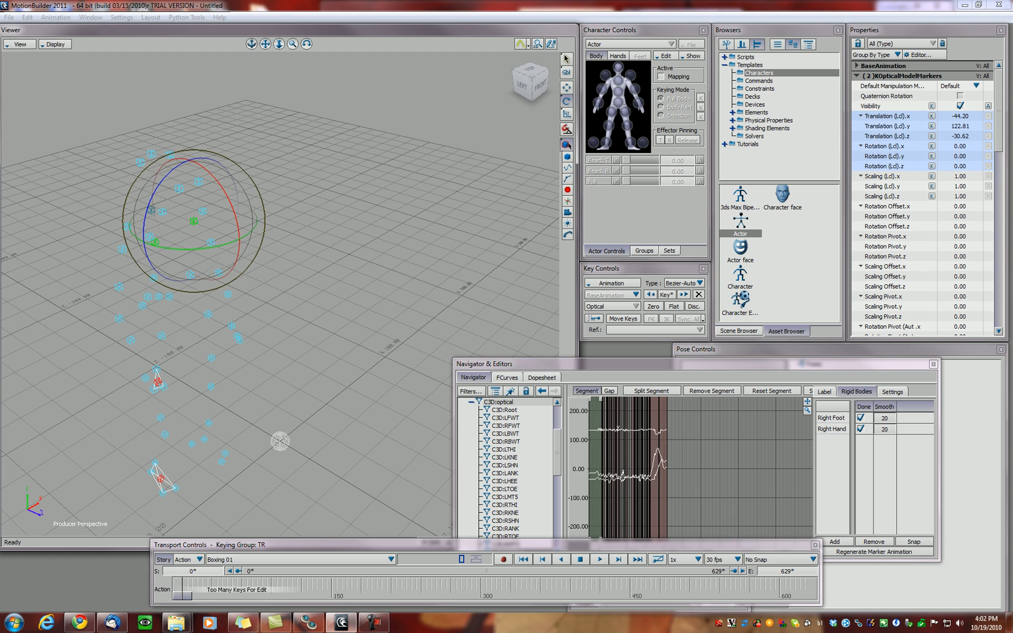
shift+click(190, 274)
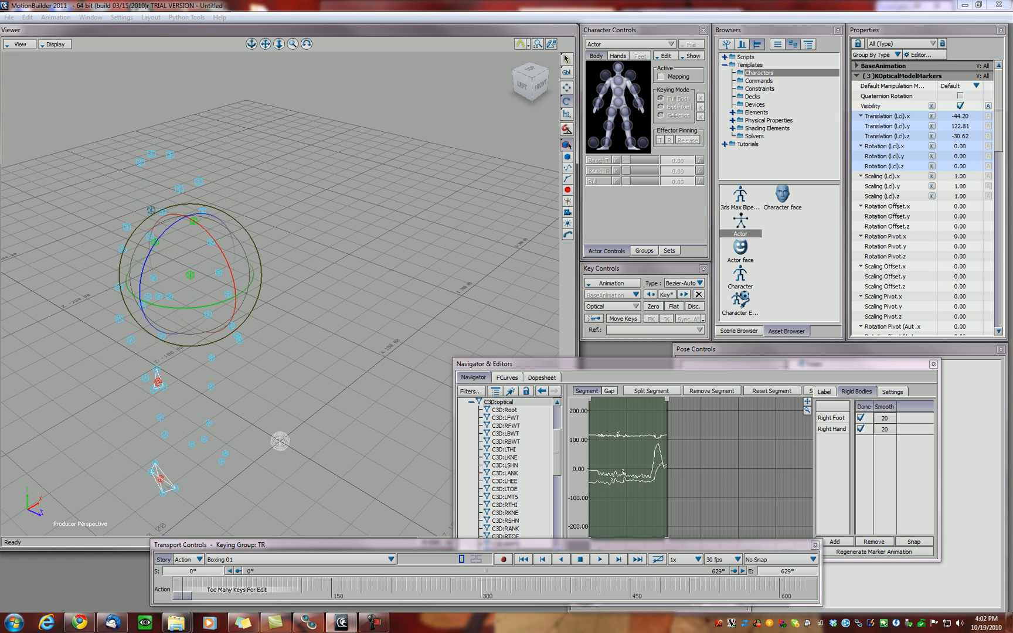
click(833, 541)
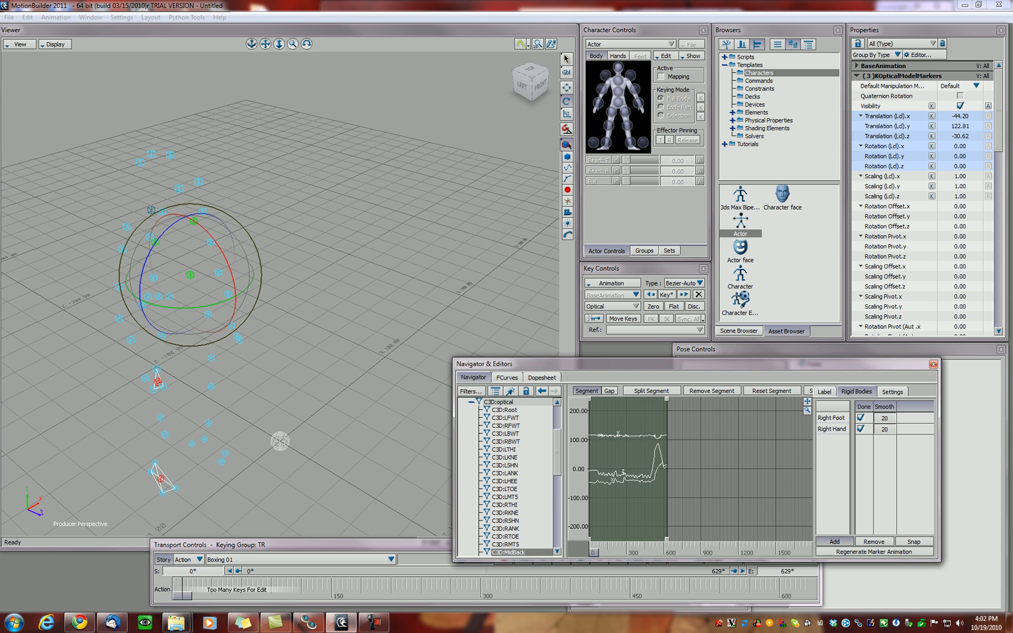
Step: Name the new rigid body Front Chest, set its smoothing to 10 and regenerate its marker animation
double_click(830, 440)
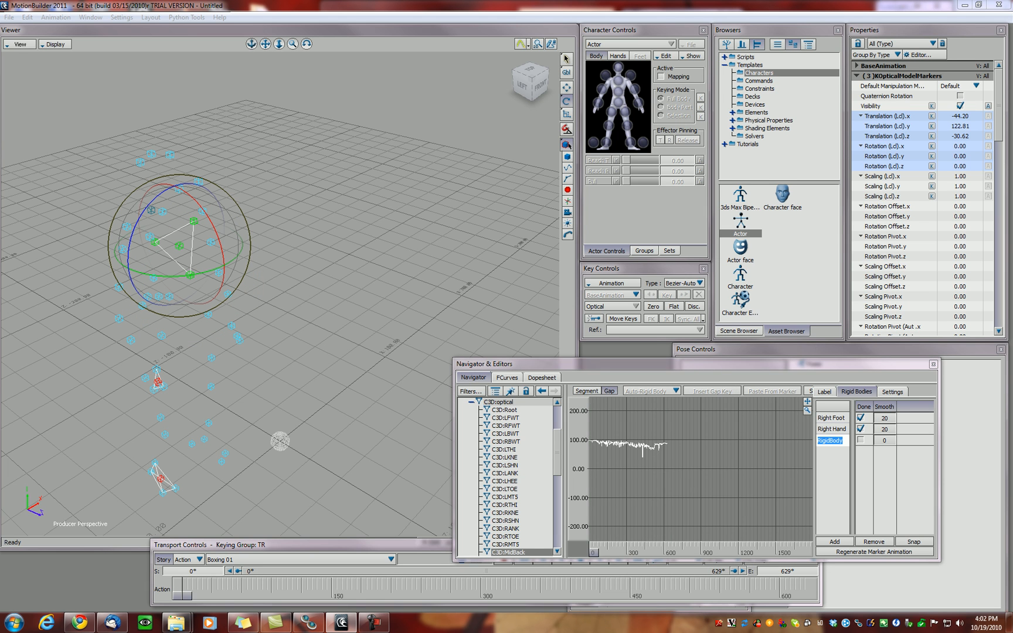
text(F)
text(ront Chest)
key(Return)
click(884, 440)
text(10)
key(Return)
key(Return)
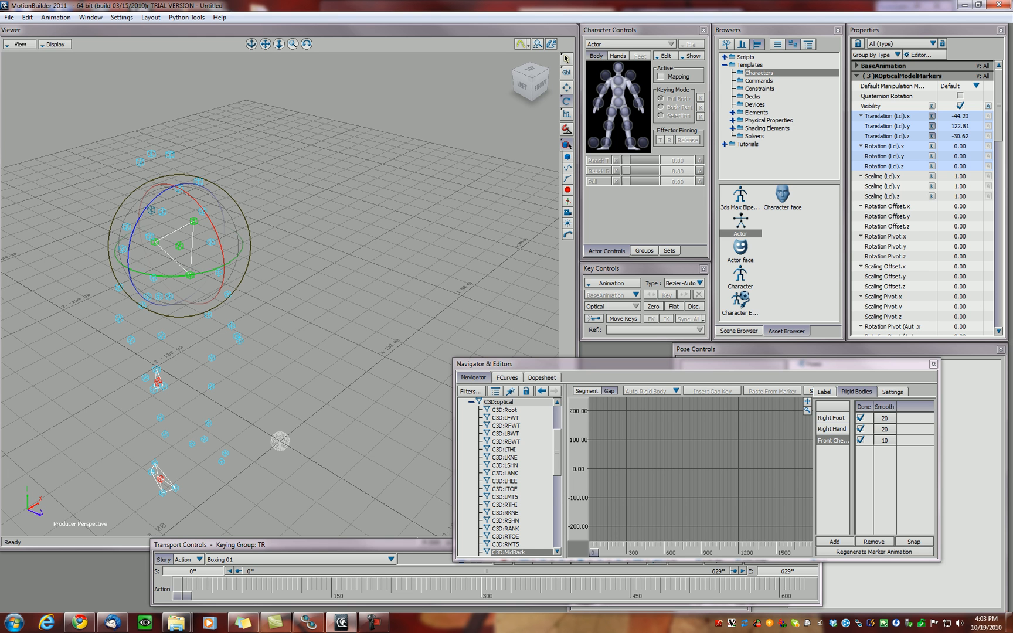
Step: Inspect the Front Chest rigid body's marker grouping and remove that rigid body
ctrl+shift+drag(329, 246, 246, 208)
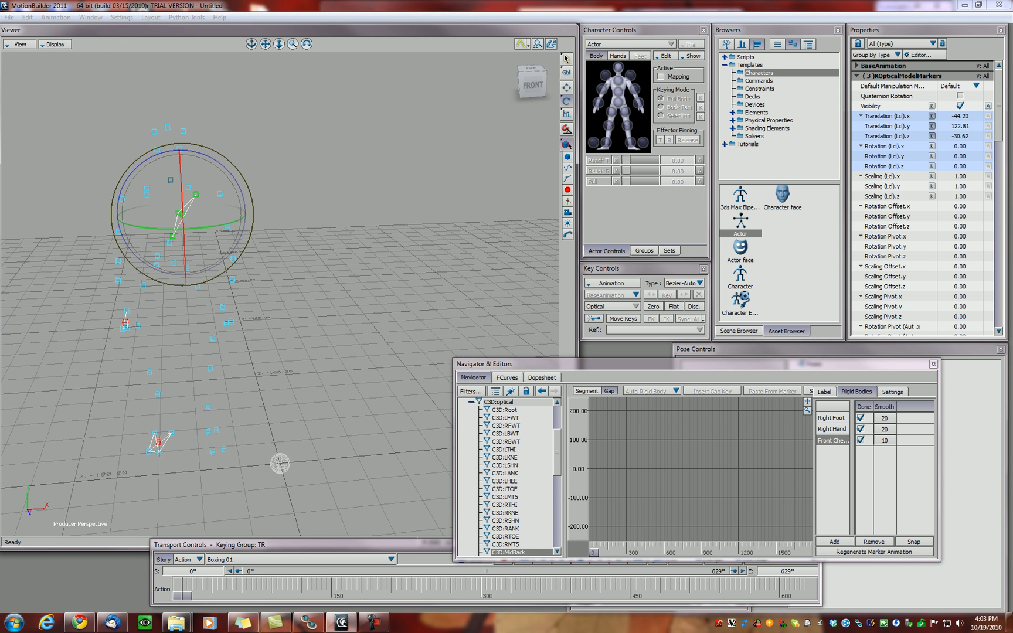
mouse_move(182, 595)
mouse_down()
mouse_move(368, 595)
mouse_move(181, 595)
mouse_up()
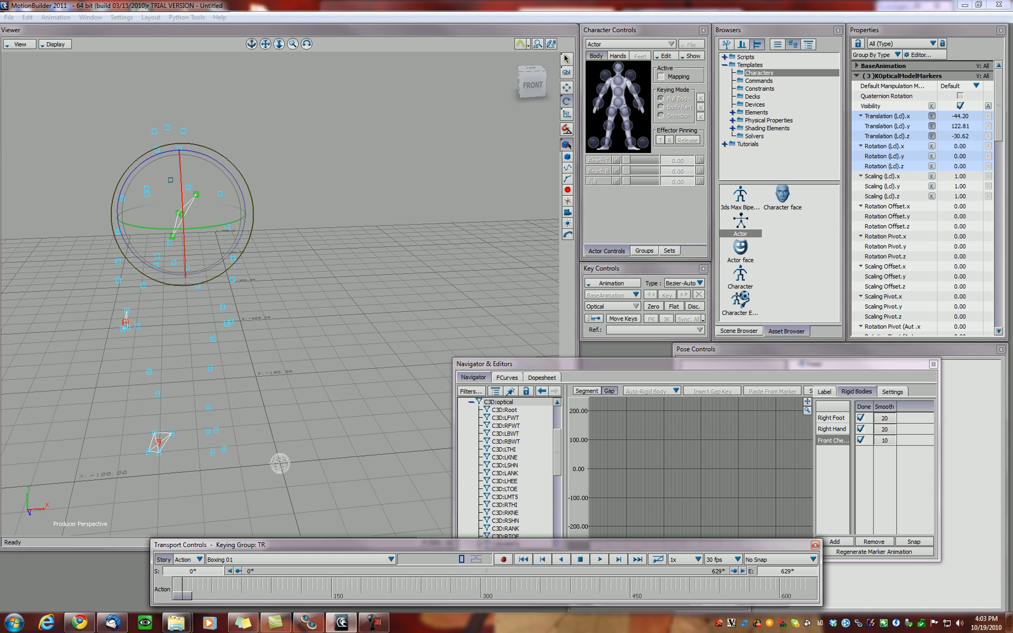
ctrl+shift+drag(280, 464, 279, 444)
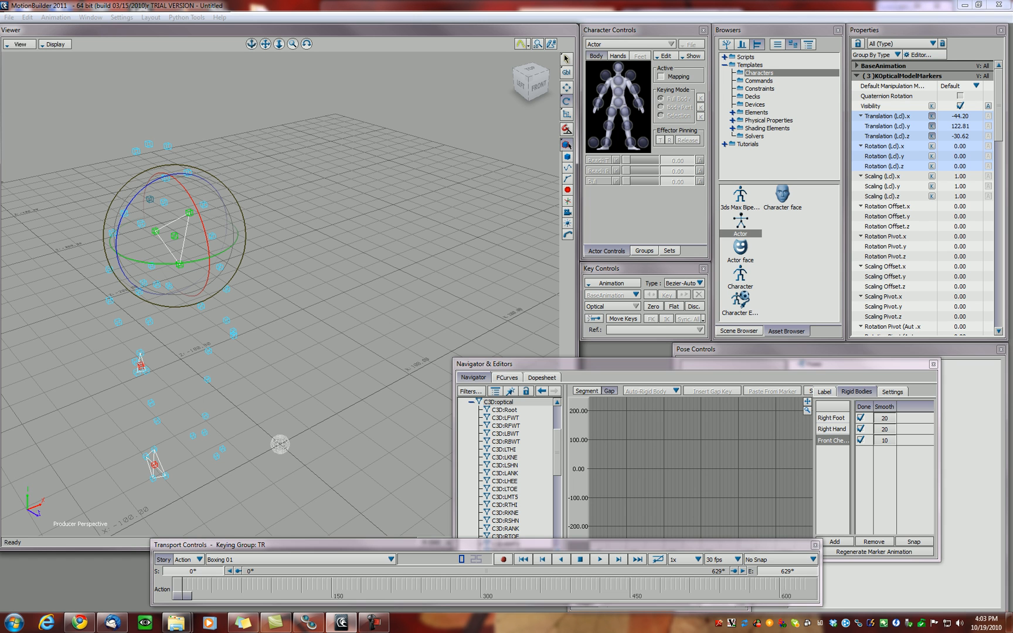
click(873, 541)
click(476, 346)
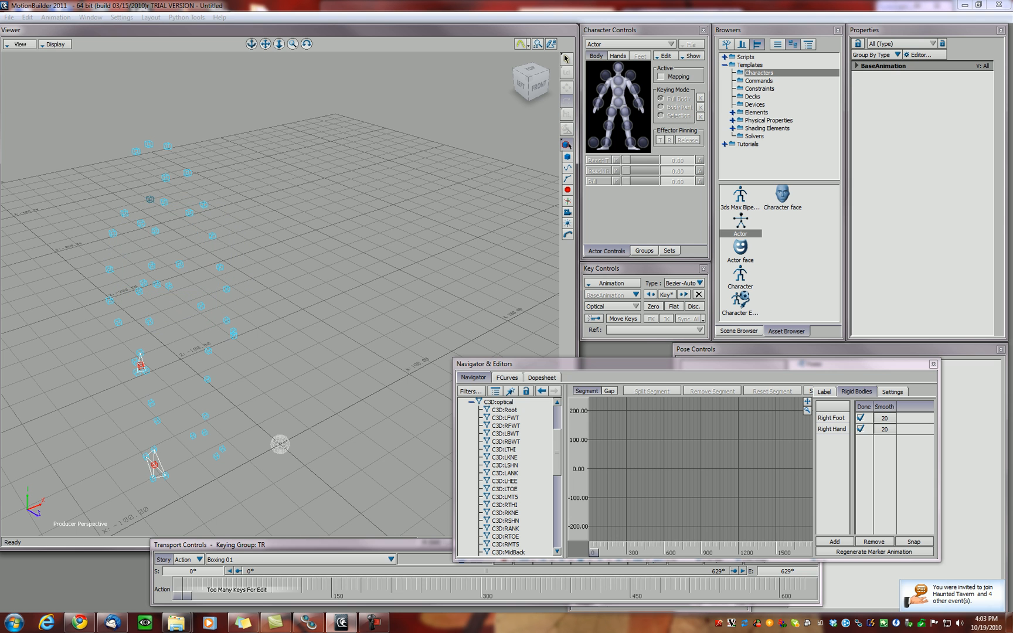
Step: Create a rigid body from the front torso markers STRN, LFTShould and RFTShould
ctrl+shift+drag(280, 444, 279, 443)
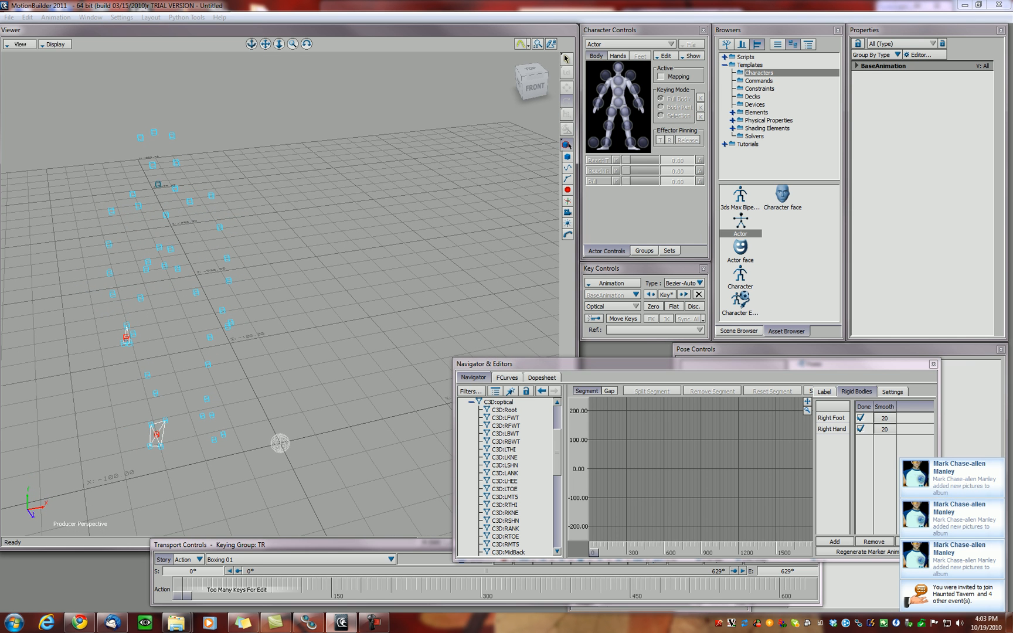
click(139, 205)
shift+click(189, 201)
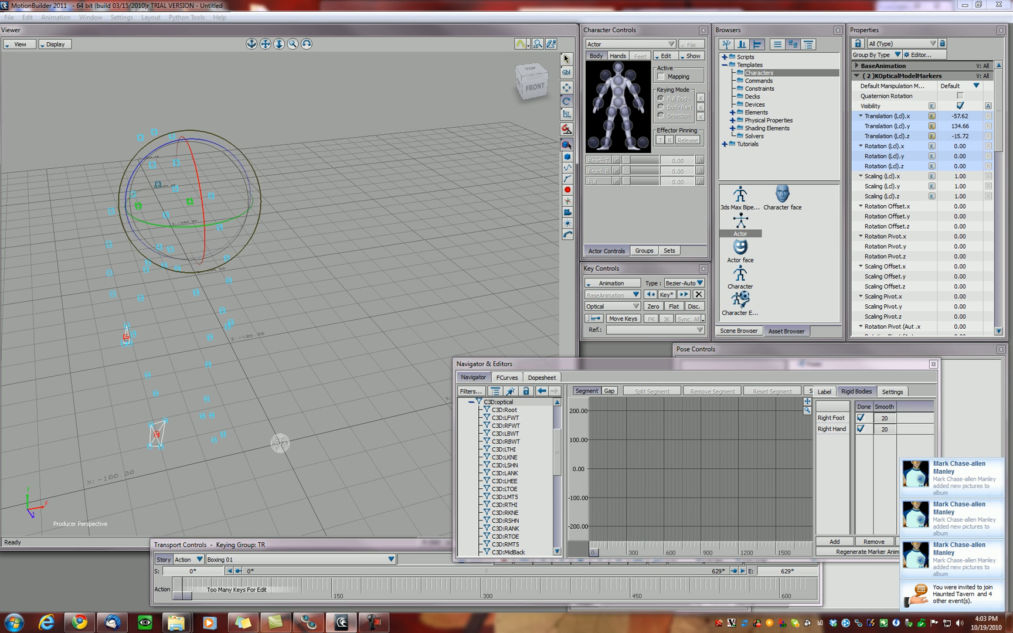
shift+click(166, 215)
mouse_move(166, 215)
ctrl+shift+mouse_down()
mouse_move(275, 220)
mouse_move(255, 220)
ctrl+shift+mouse_up()
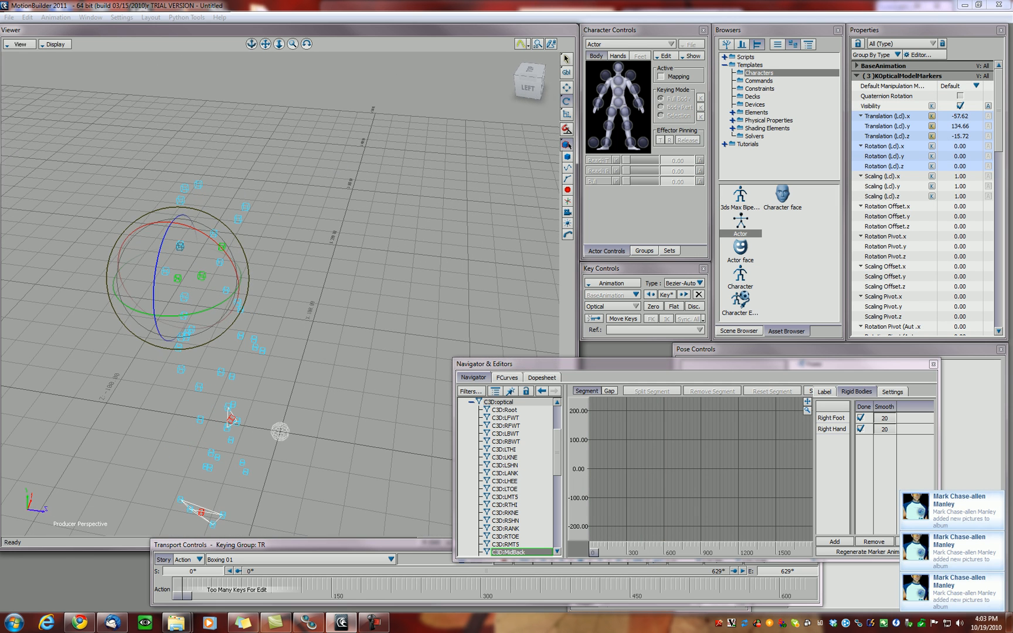
key(ctrl+z)
ctrl+shift+drag(254, 220, 205, 200)
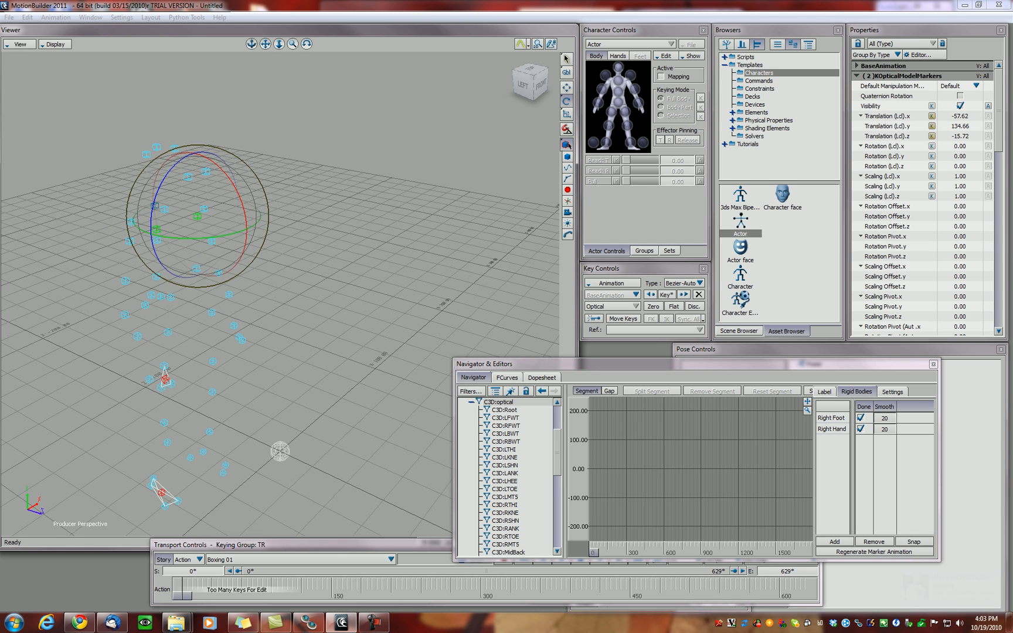
ctrl+click(197, 269)
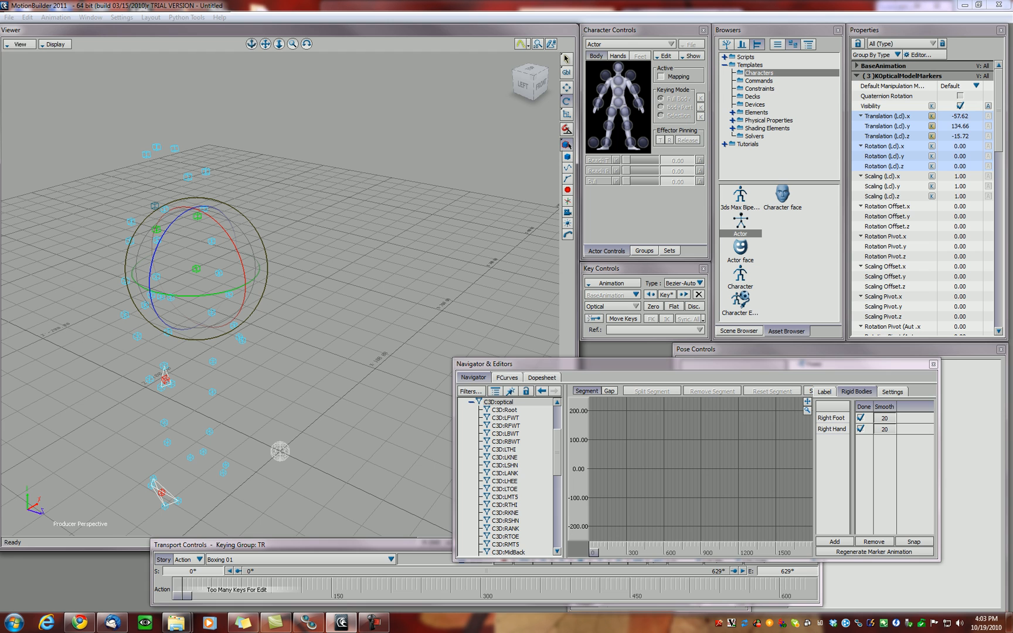
scroll(507, 478, down, 6)
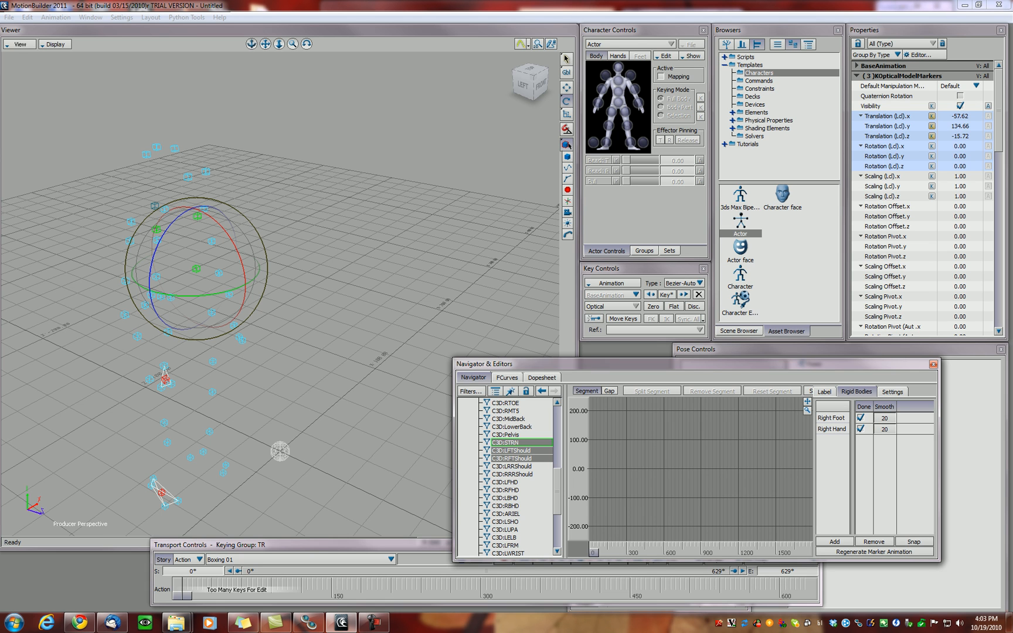
click(834, 541)
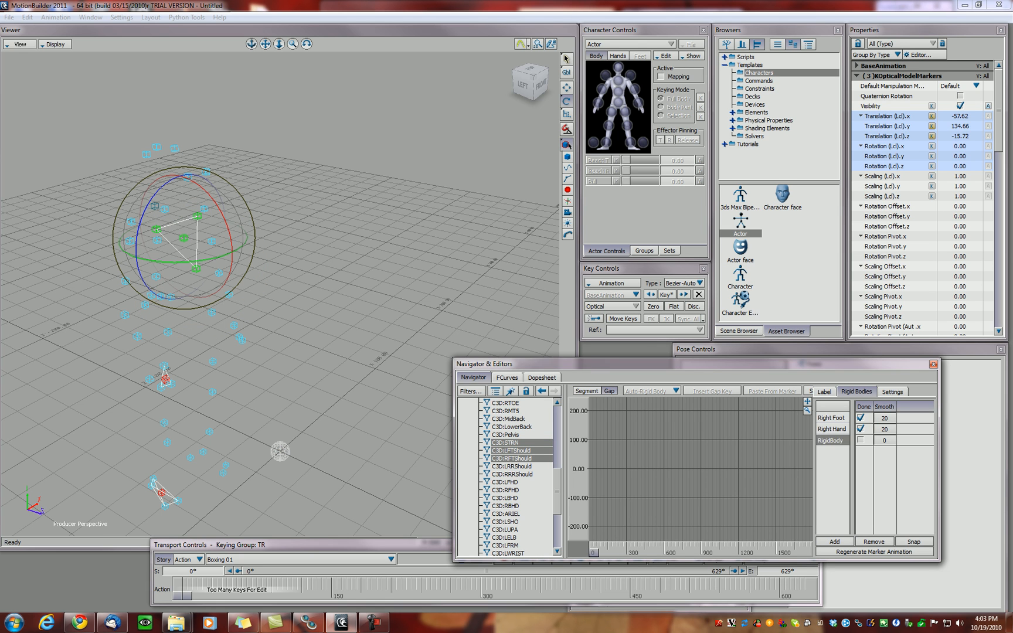
Step: Name the rigid body made from the sternum and front shoulder markers Front Chest, set its smoothing to 10 and regenerate its animation
text(Front Chest)
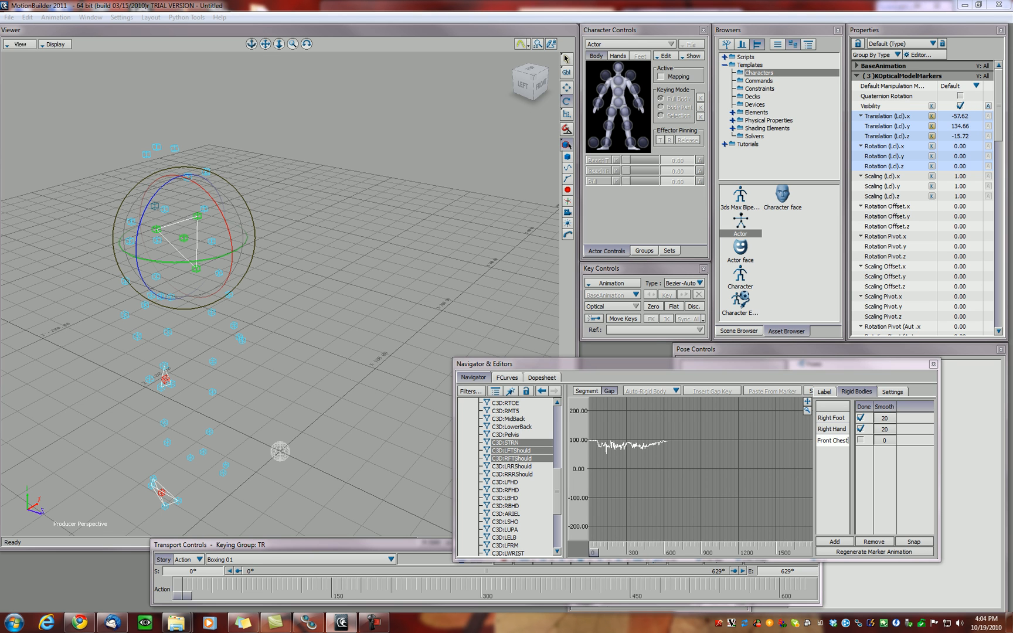
key(Return)
click(883, 440)
key(BackSpace)
text(10)
click(873, 552)
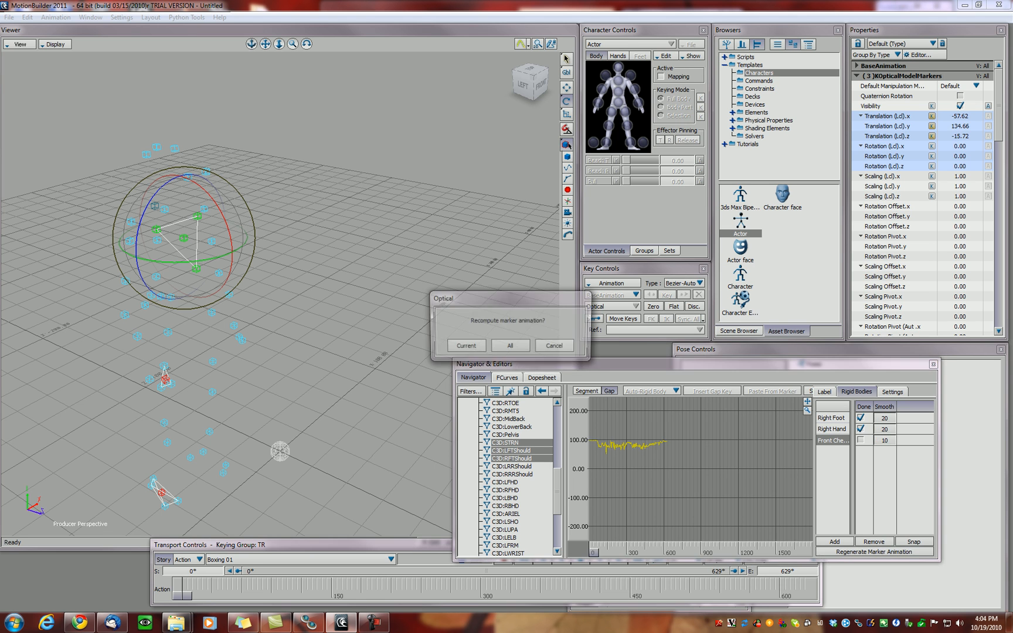
key(Return)
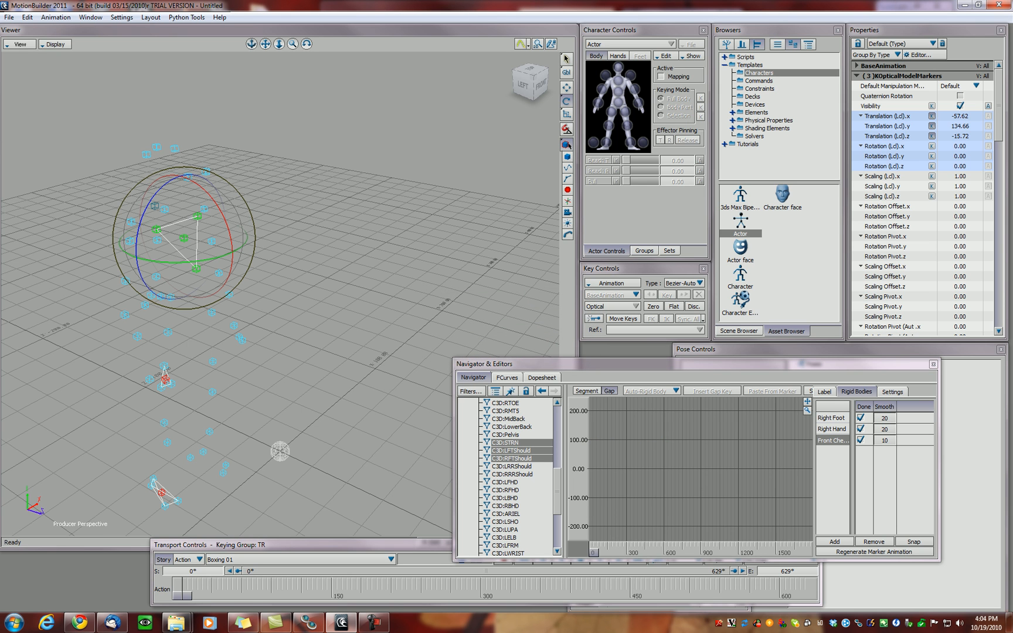
Step: Scrub the take to frame 150 and back to the start to check the Front Chest rigid body's motion
ctrl+shift+drag(293, 264, 223, 246)
drag(182, 593, 331, 593)
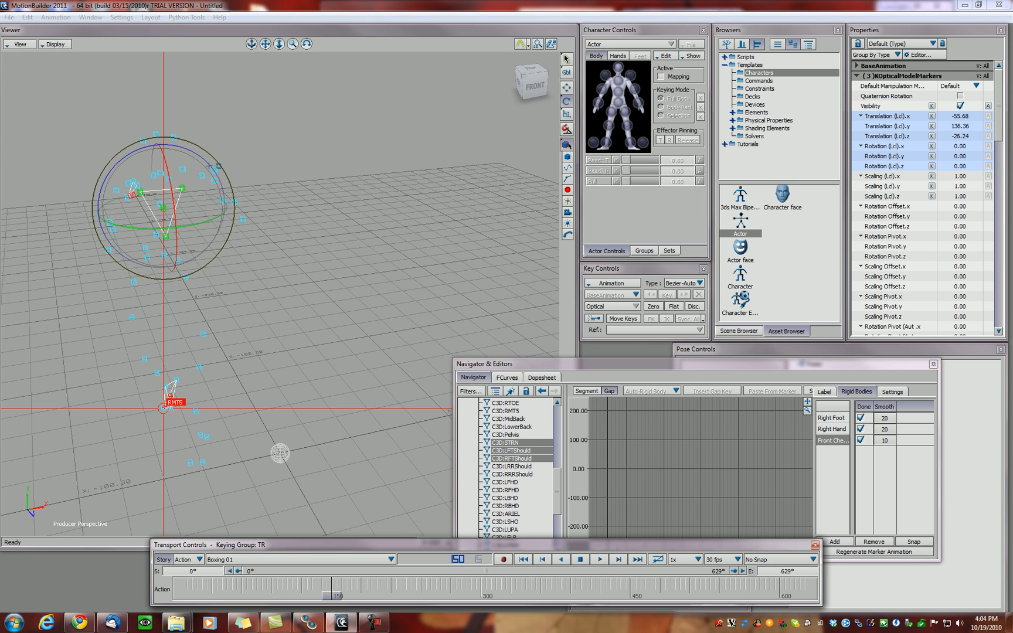
click(209, 166)
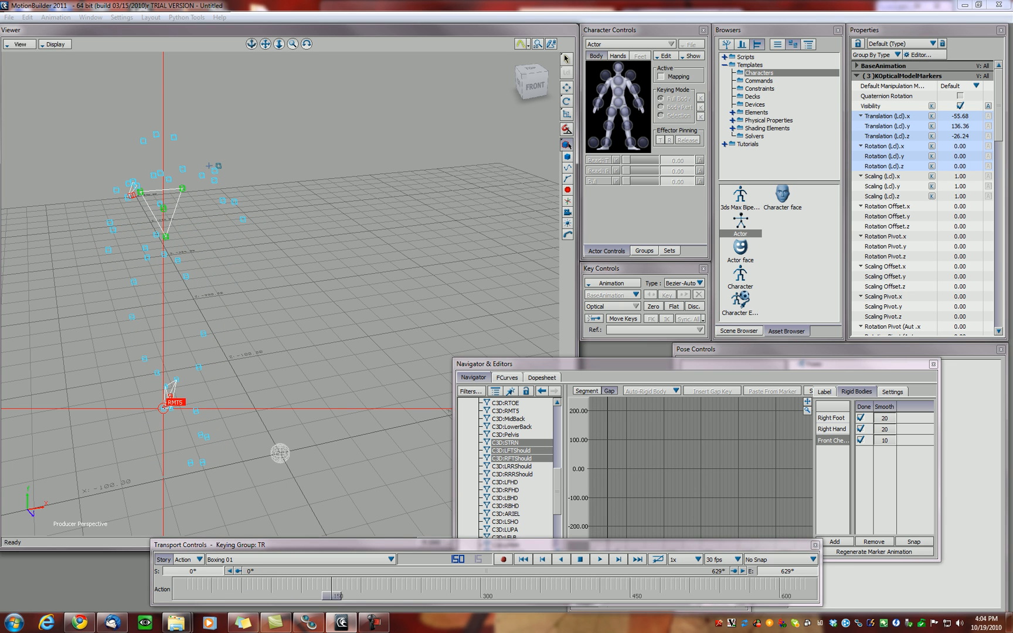
drag(331, 593, 182, 593)
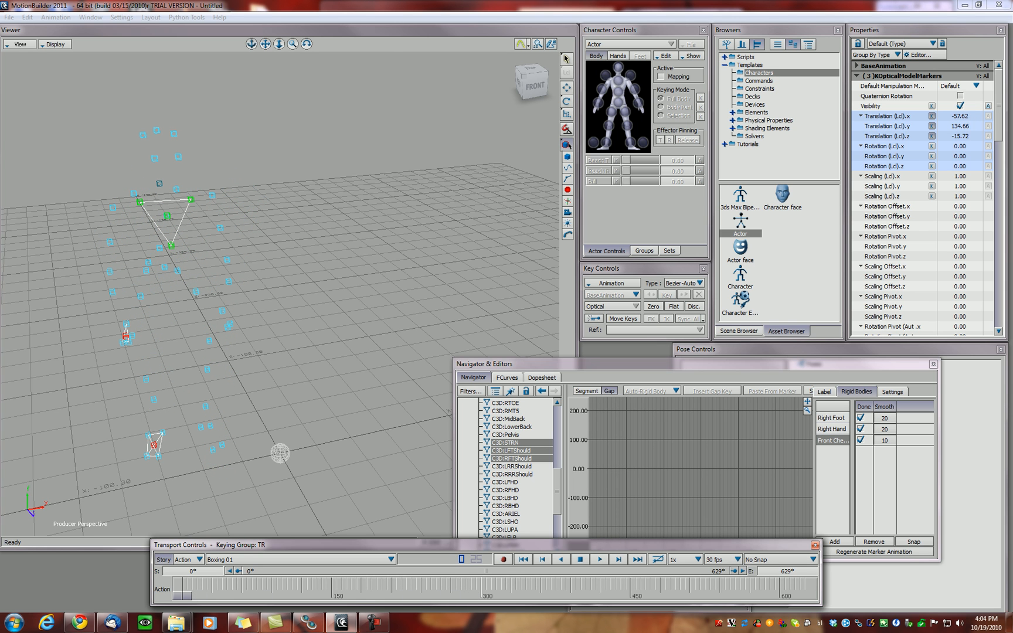
Step: Create a rigid body from the upper back markers LRRShould, RRRShould and TopSpine
ctrl+shift+drag(235, 293, 405, 317)
ctrl+shift+drag(393, 380, 399, 375)
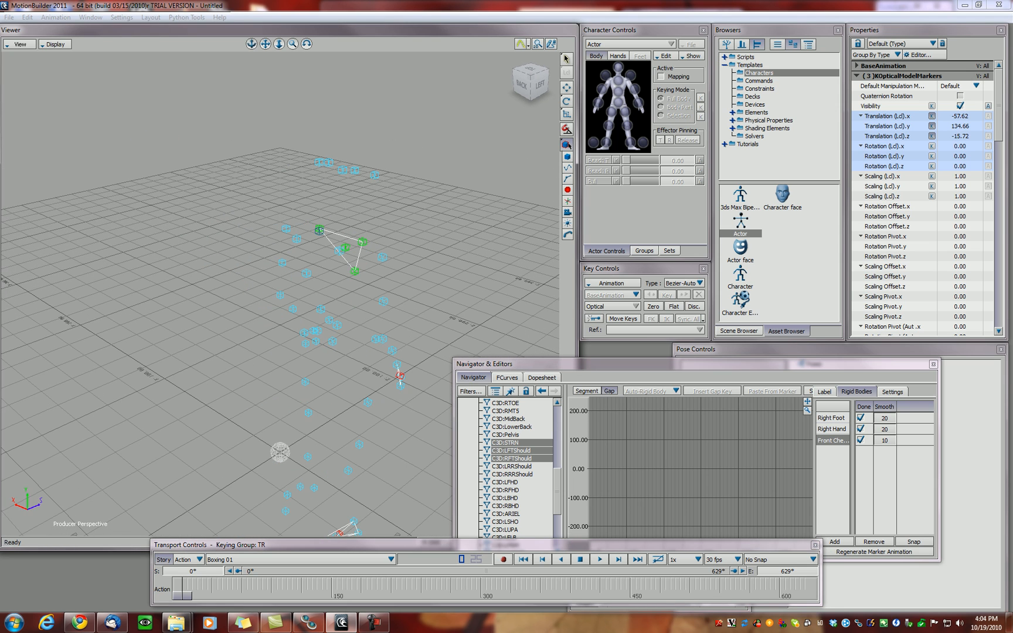
click(511, 466)
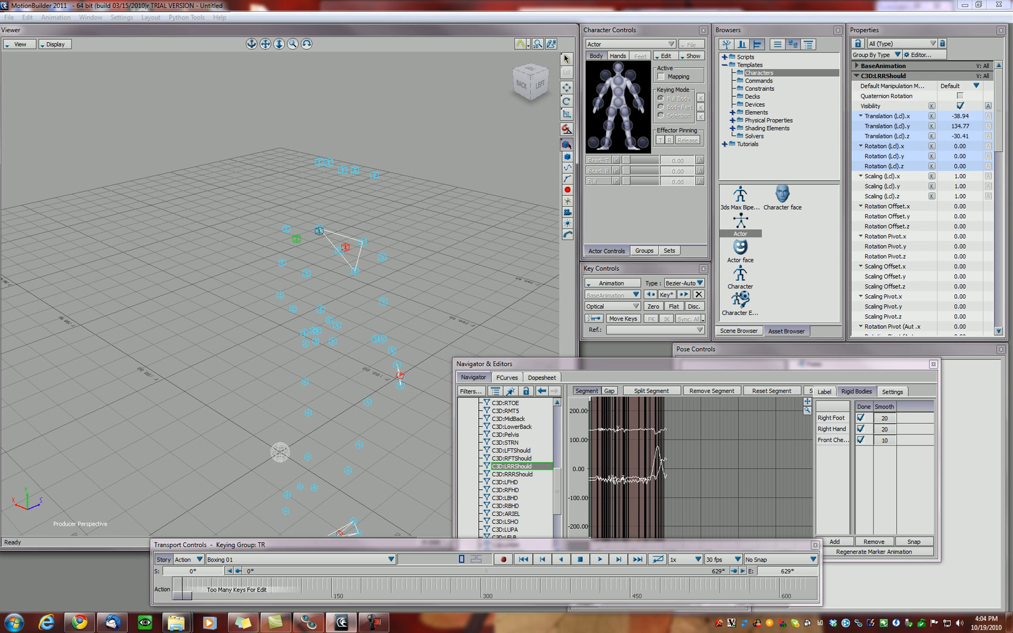
ctrl+click(512, 474)
click(609, 390)
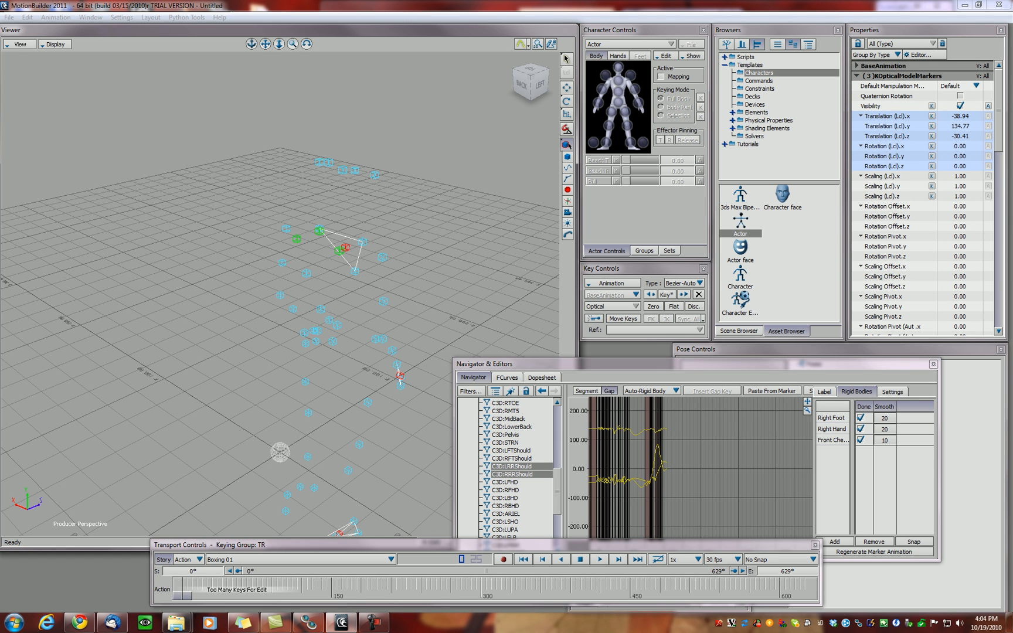
drag(556, 491, 556, 524)
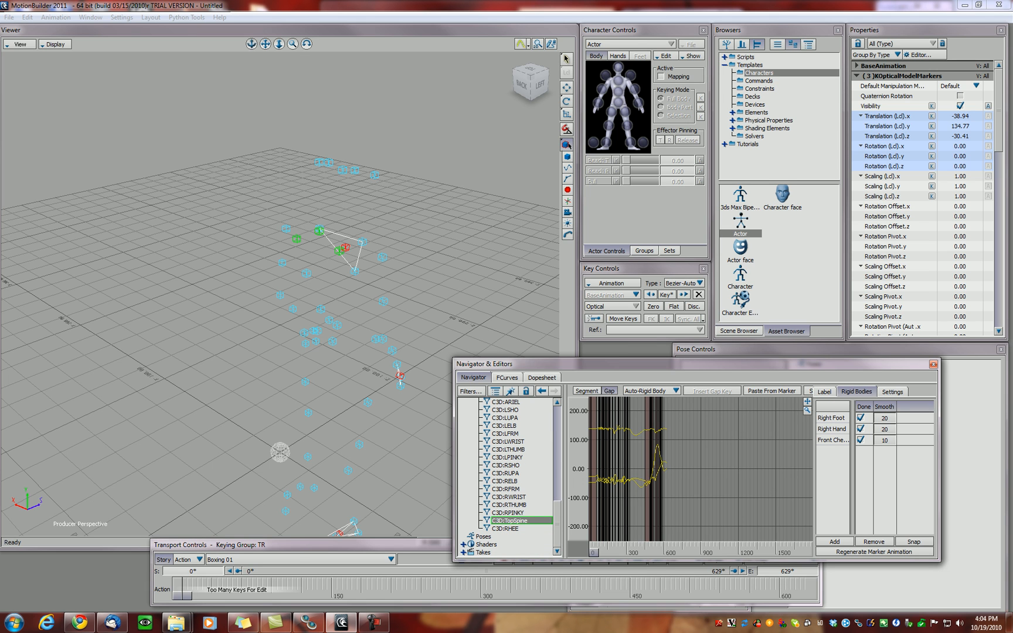
click(834, 541)
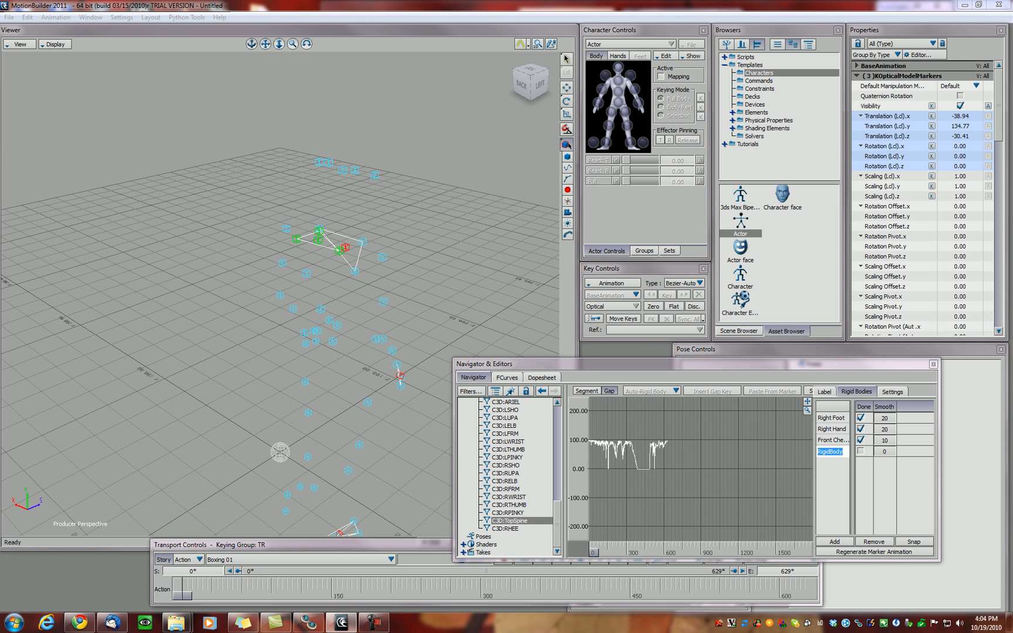
Step: Name the new rigid body Top Back, set its smoothing to 25 and regenerate its marker animation
text(Top Back)
key(Tab)
text(25)
key(Return)
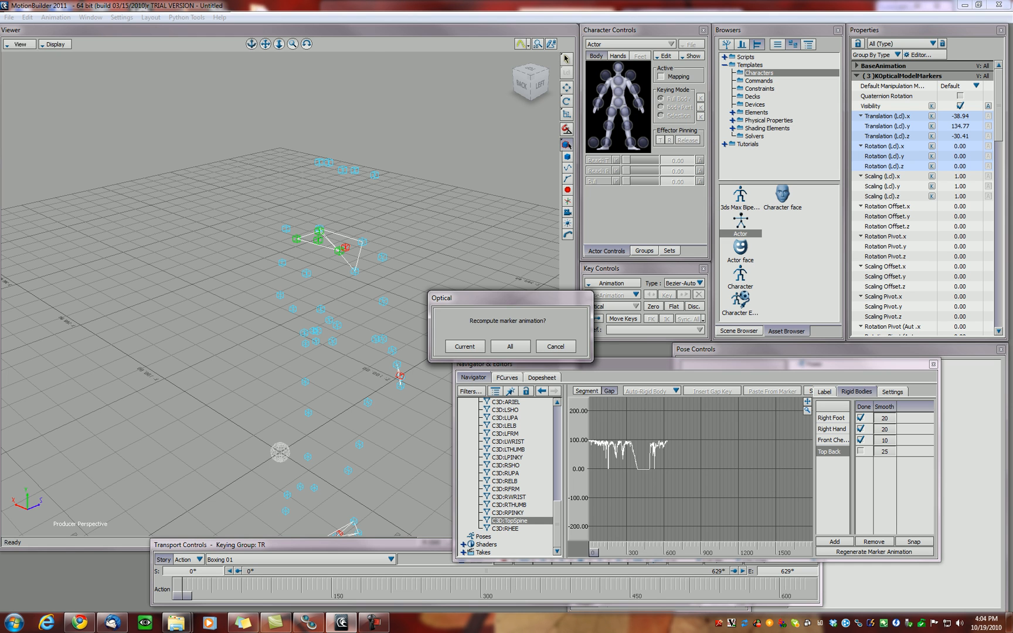
key(Return)
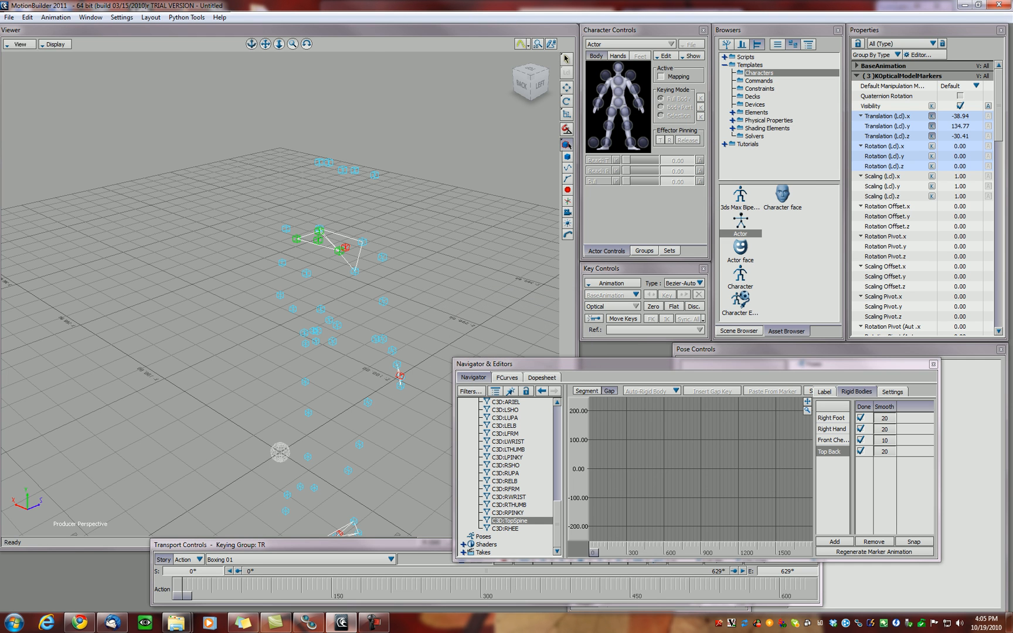
Step: Play through the take to check the Top Back rigid body's motion from the front, and return to the start
ctrl+shift+drag(352, 293, 170, 258)
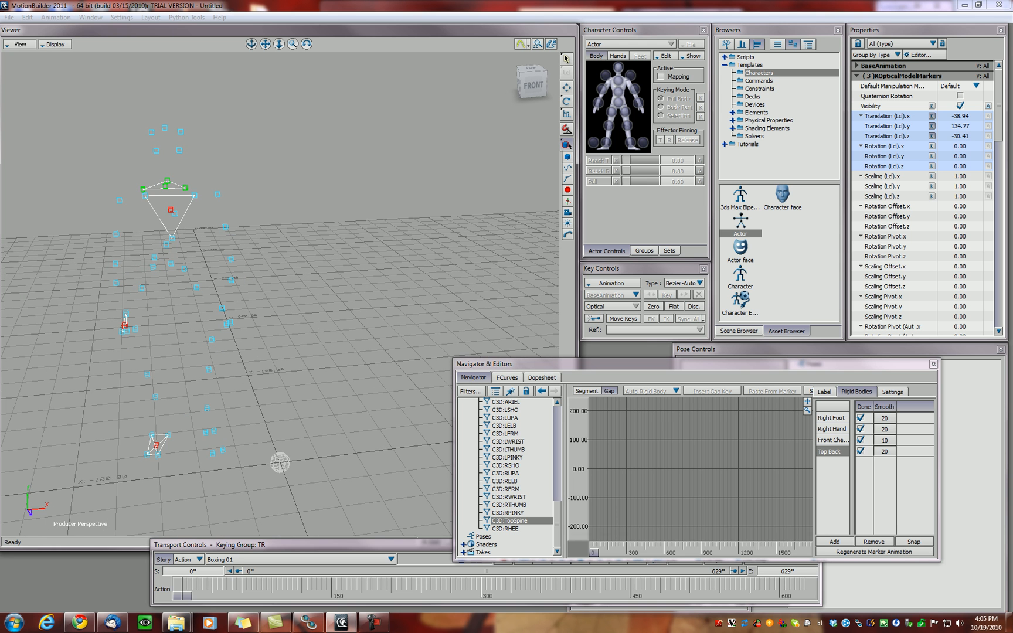
key(space)
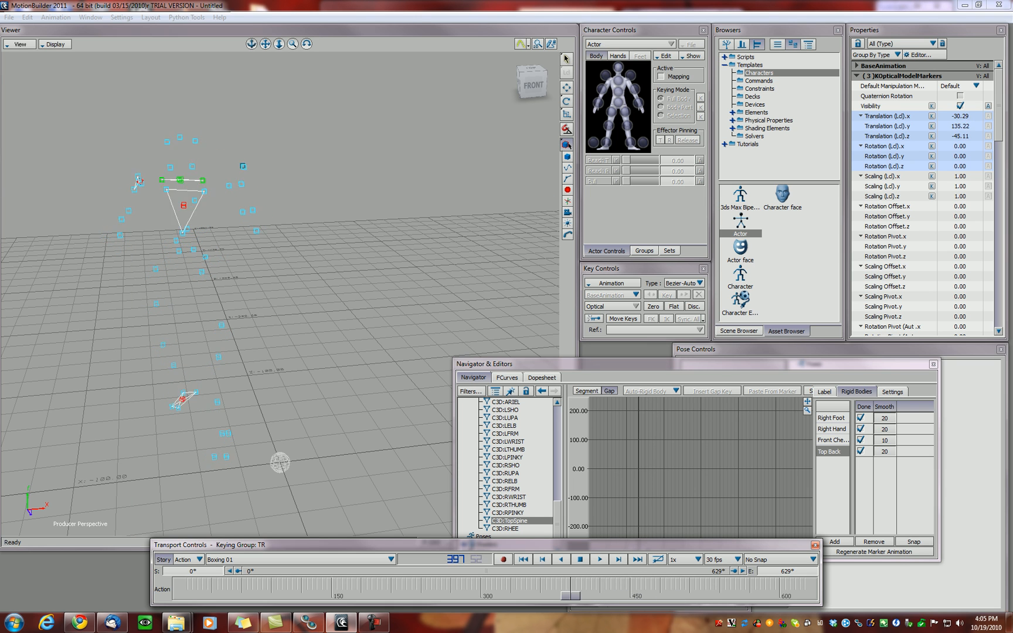
drag(570, 595, 182, 595)
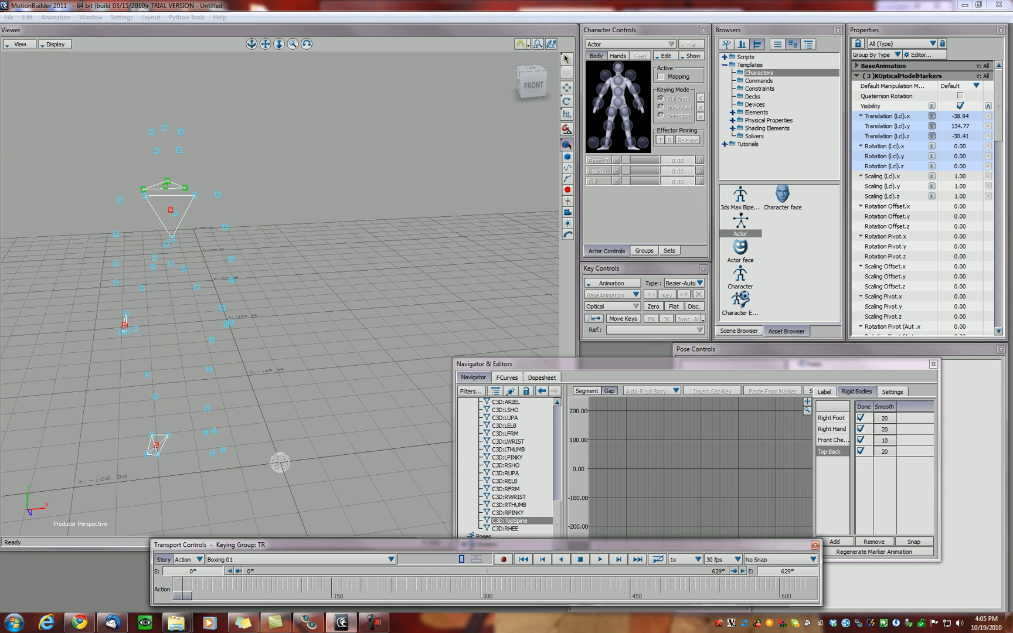
Step: Save the scene as Boxing Rigids in the Motionbuilder > Zawadi documents folder, keeping all elements and both takes
click(9, 17)
click(26, 77)
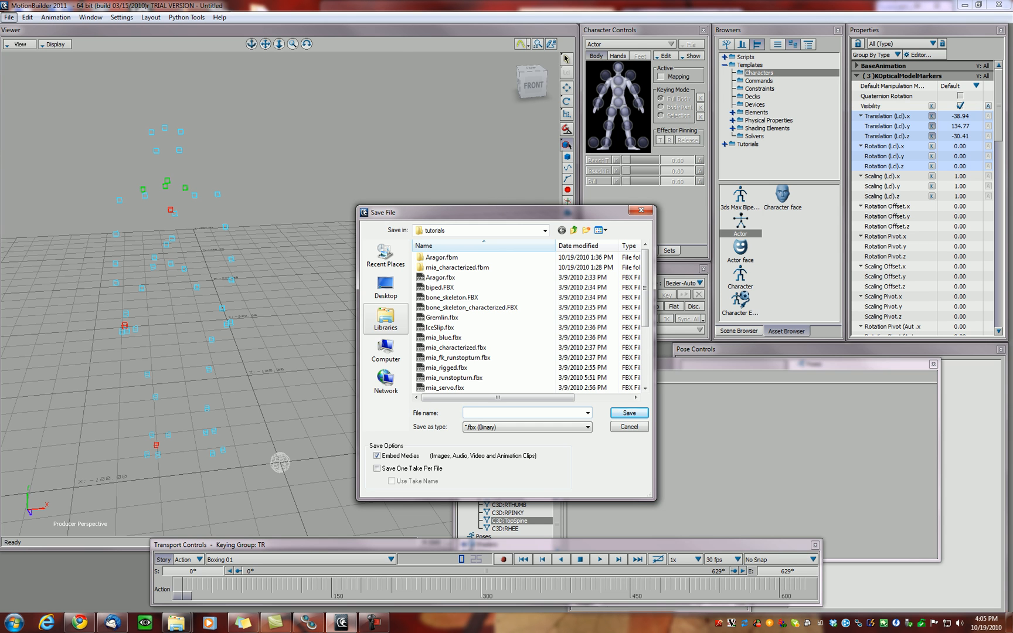
click(385, 318)
double_click(458, 255)
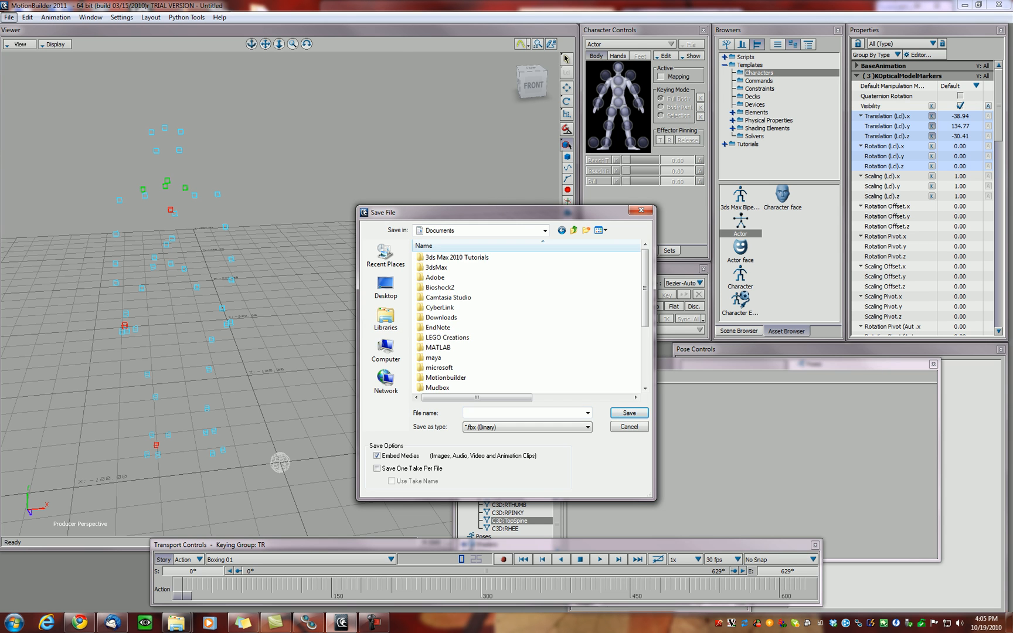
double_click(445, 347)
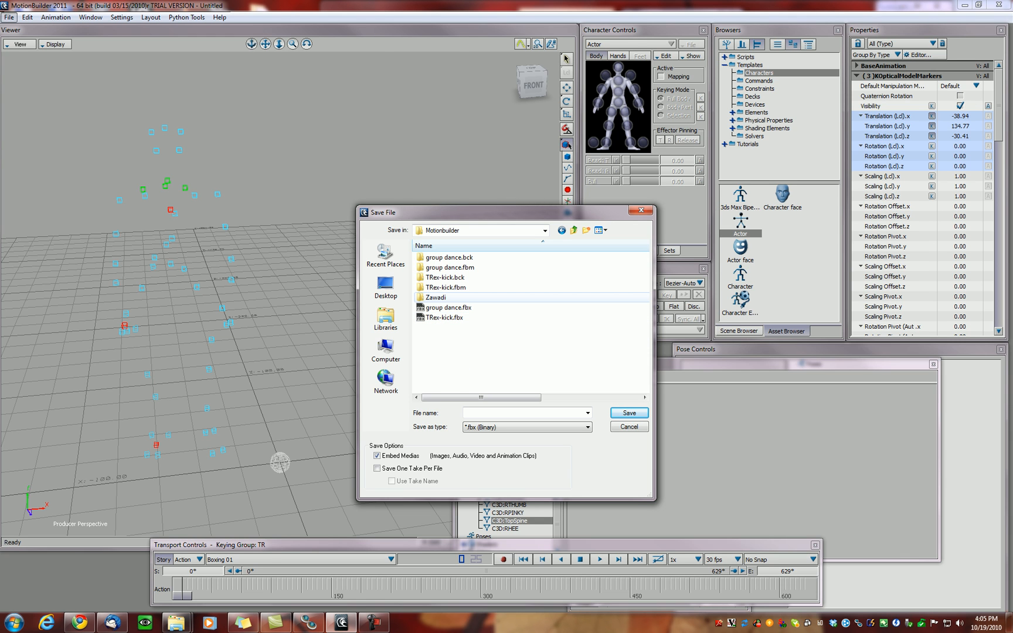
double_click(435, 297)
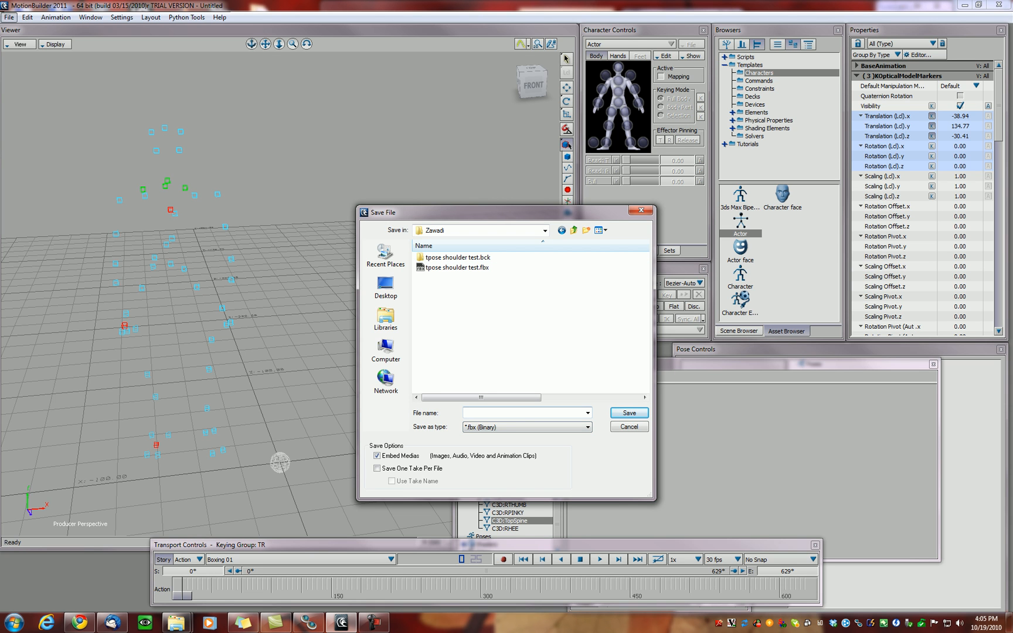
text(Boxing Rigids)
key(Return)
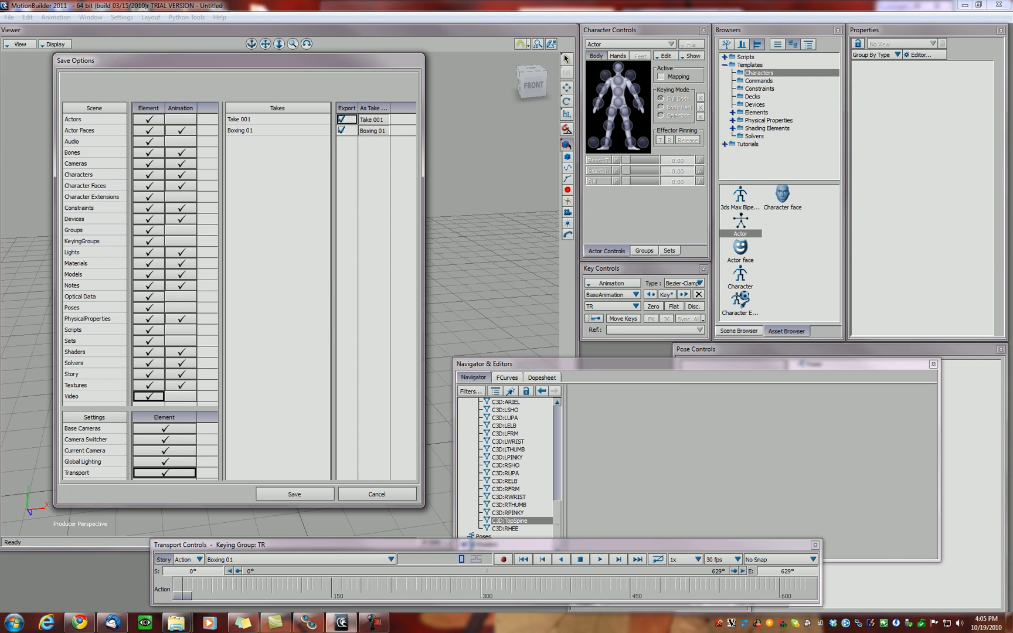
click(294, 494)
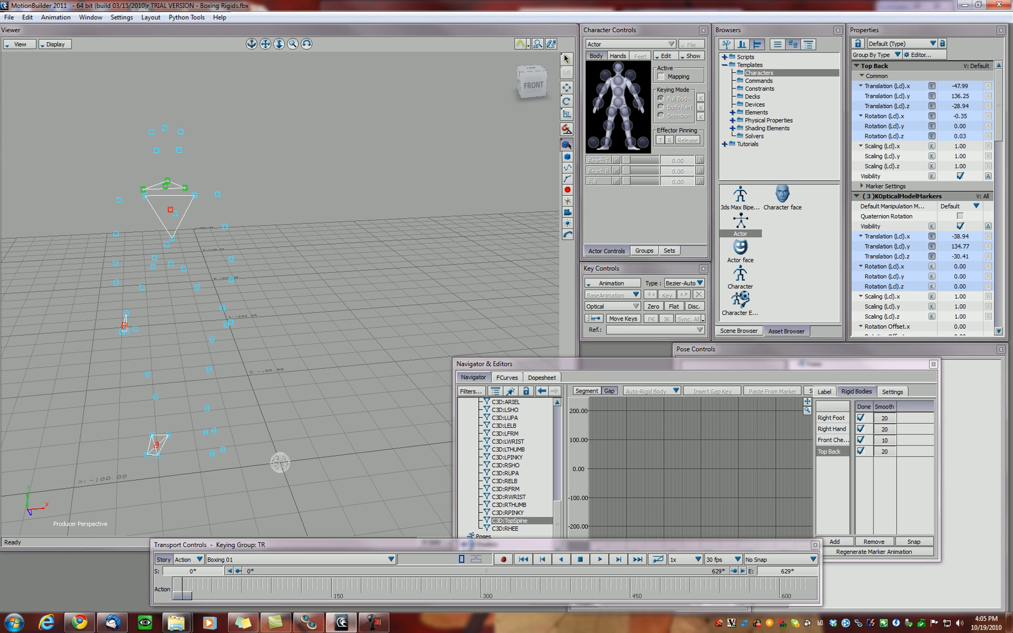
Step: Show the actor in the viewer and import the marker set zawadi pop and lock-shouldertest.hik for it
click(691, 56)
click(721, 153)
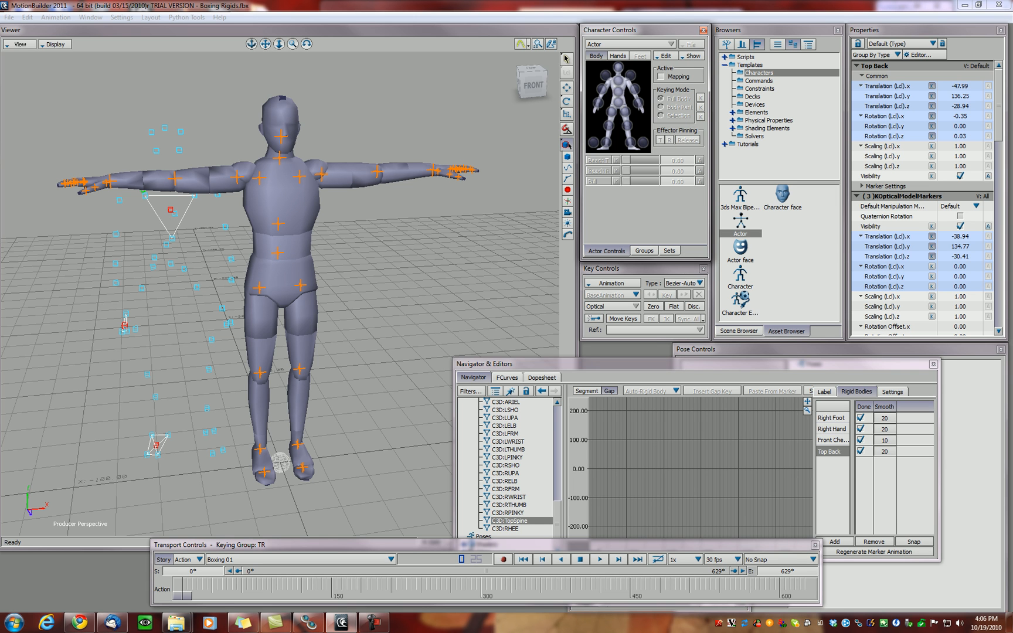
drag(556, 524, 556, 428)
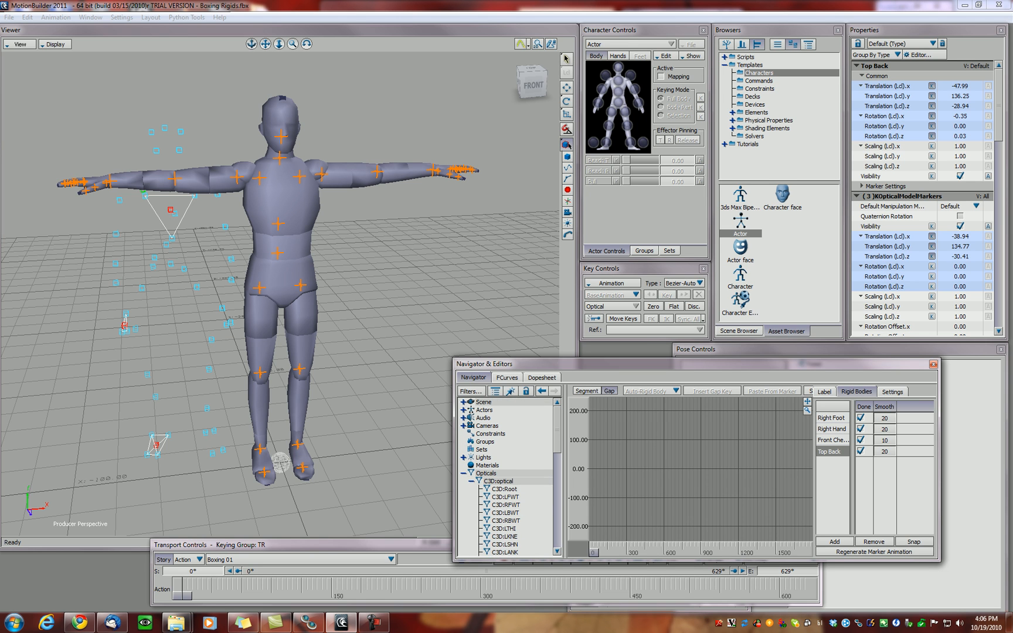
click(463, 473)
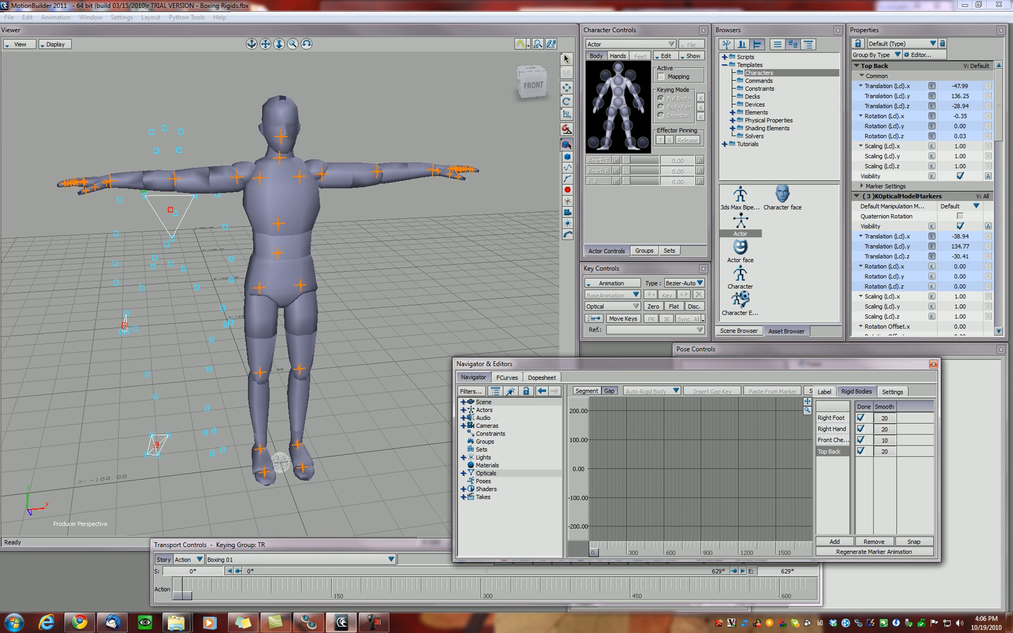
click(463, 410)
double_click(490, 417)
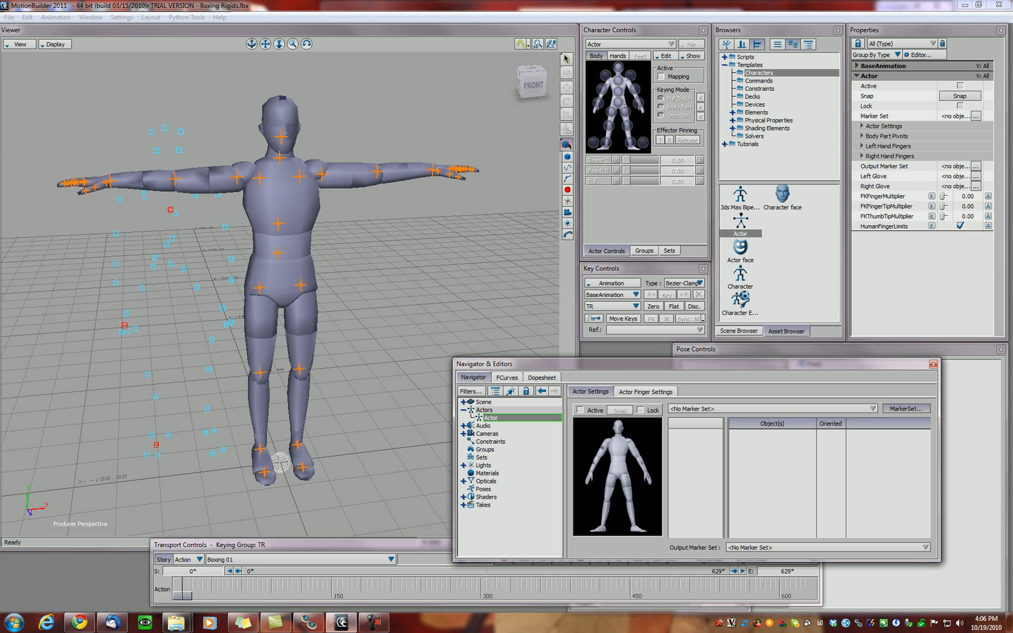
click(906, 408)
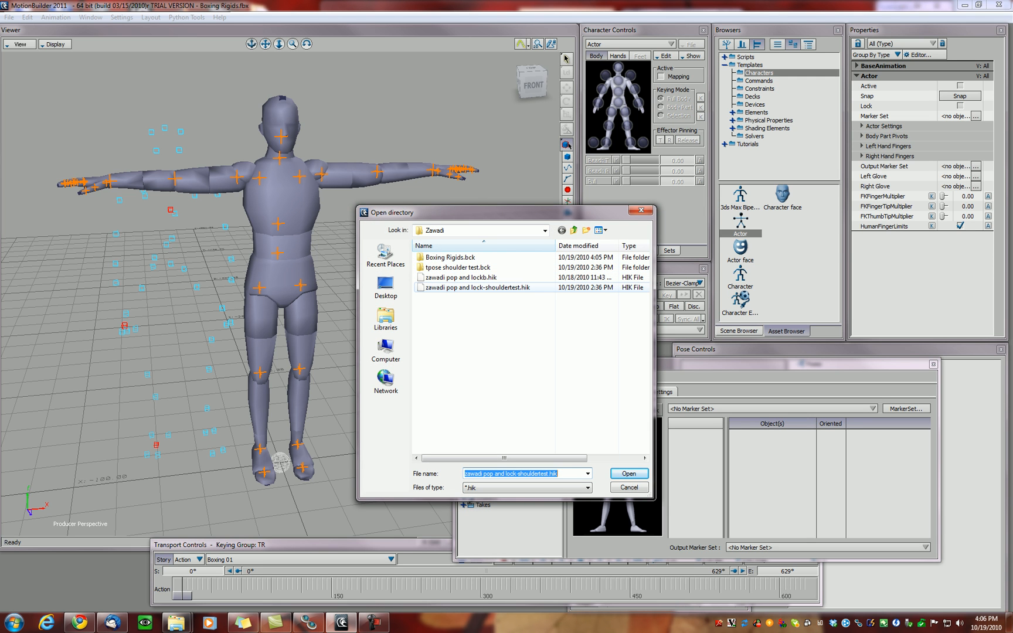
key(Return)
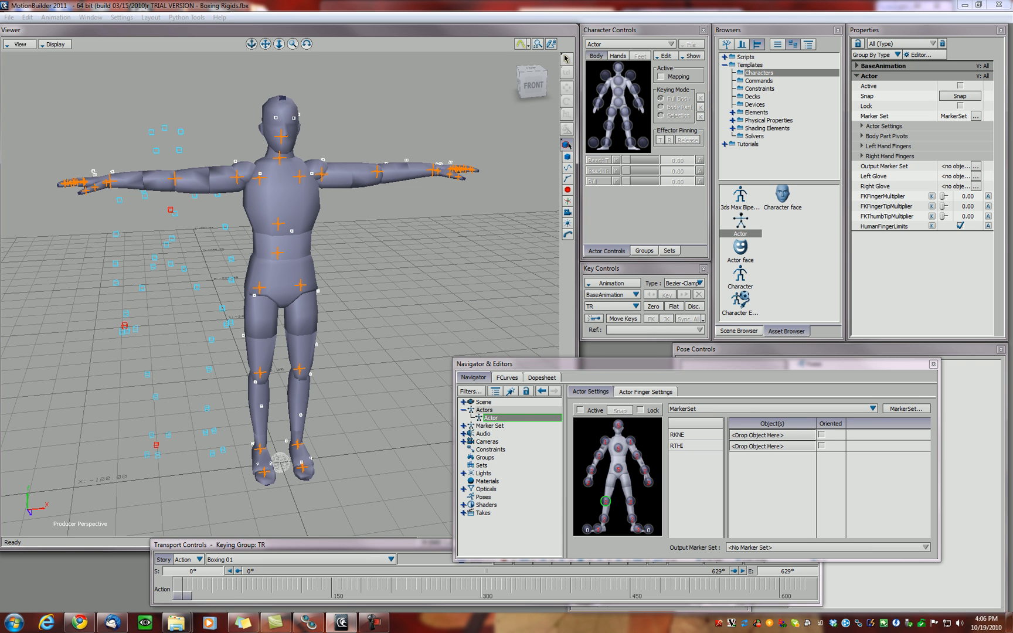
Step: Assign all optical markers from C3D:Root to C3D:RHEE to the actor's marker set
click(462, 488)
click(470, 496)
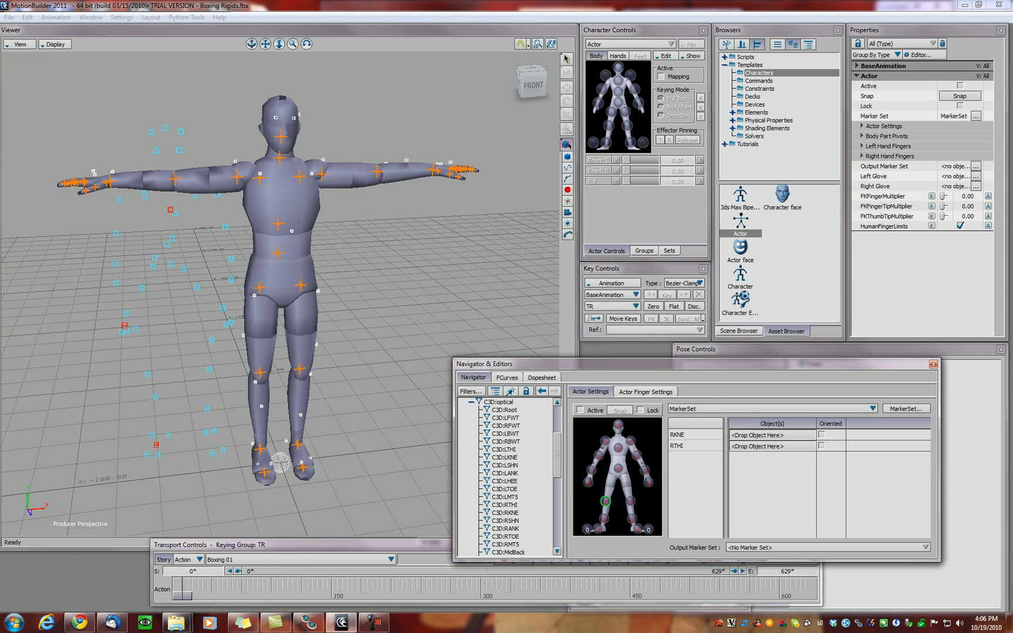
click(503, 410)
scroll(509, 477, down, 7)
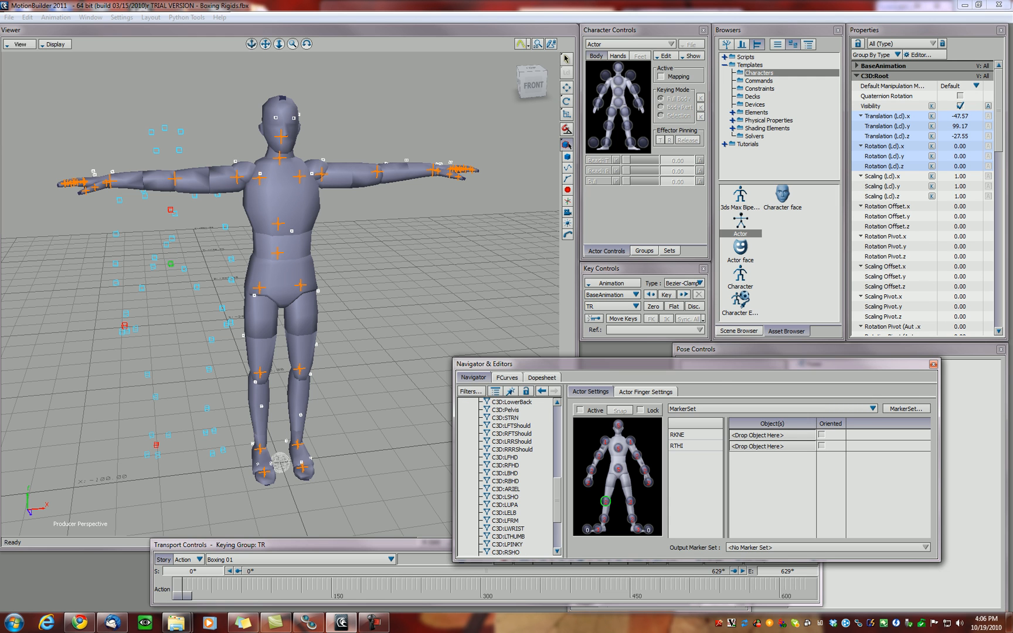
scroll(507, 477, down, 4)
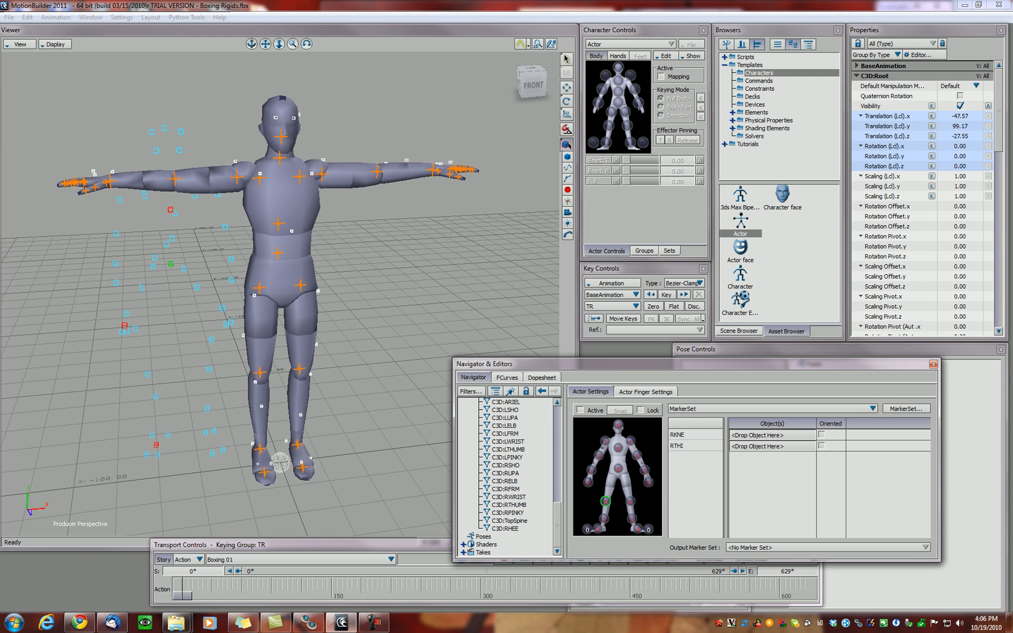
shift+click(504, 528)
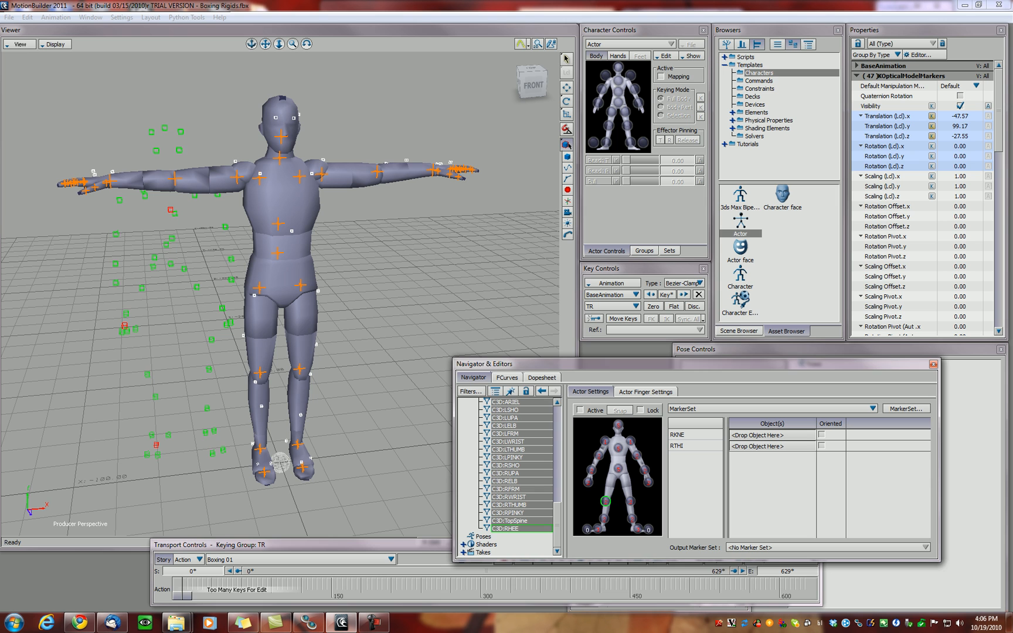
drag(505, 528, 771, 435)
click(475, 346)
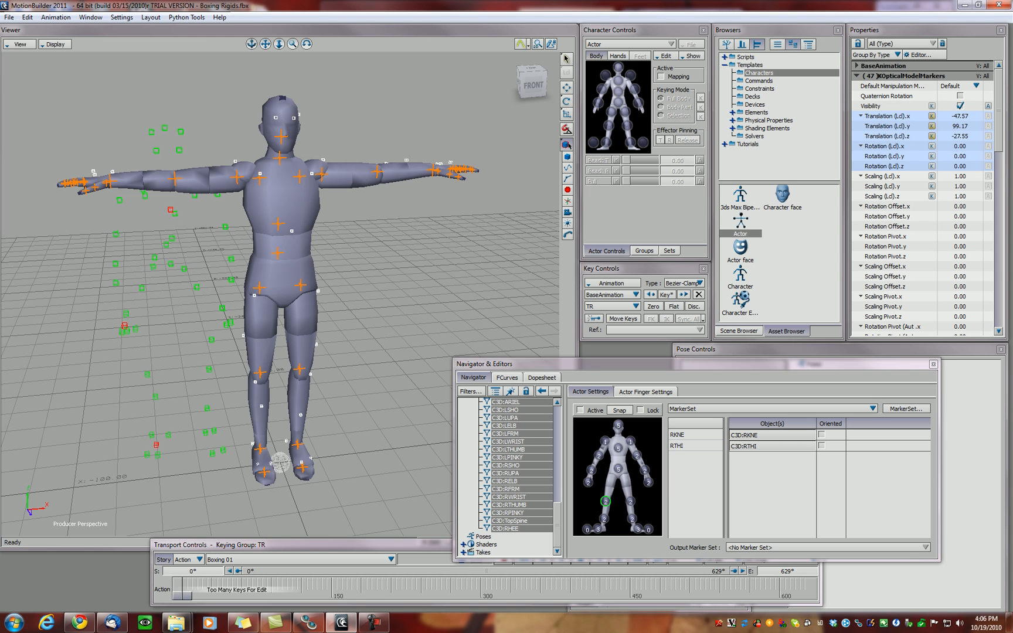
Step: Activate the actor so the optical markers drive it, and scrub the take to check its motion
click(580, 410)
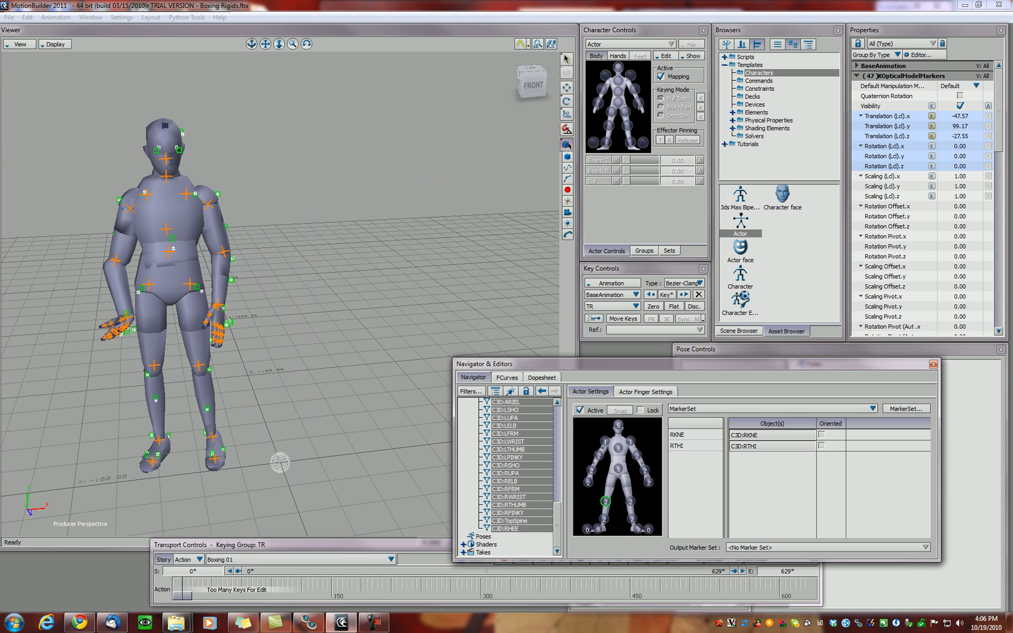
mouse_move(182, 594)
mouse_down()
mouse_move(804, 595)
mouse_move(182, 595)
mouse_up()
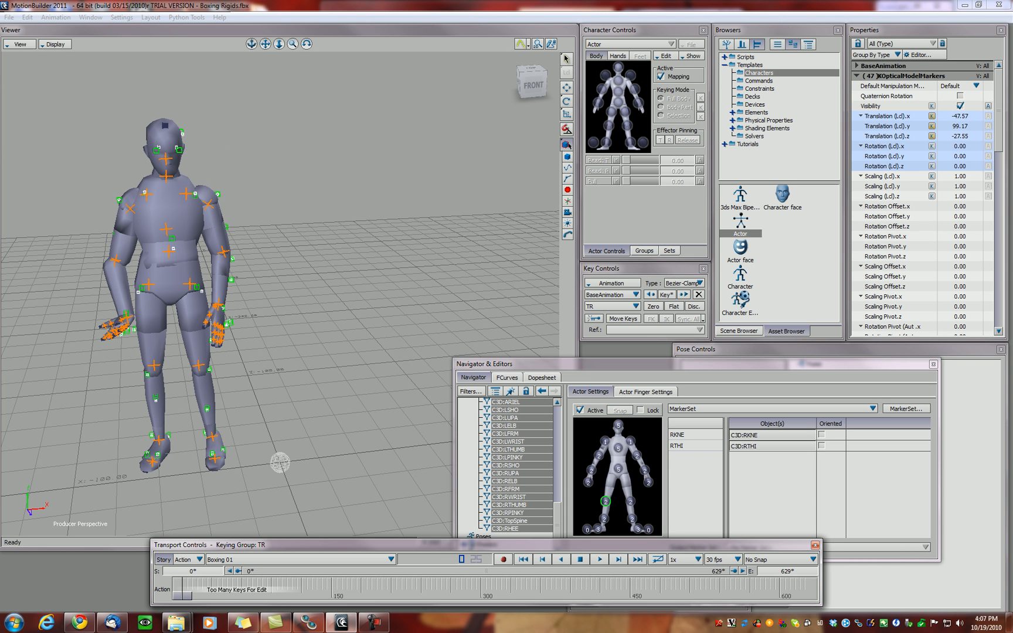
Step: Merge the mia_characterized tutorial character into the scene without animation
click(747, 143)
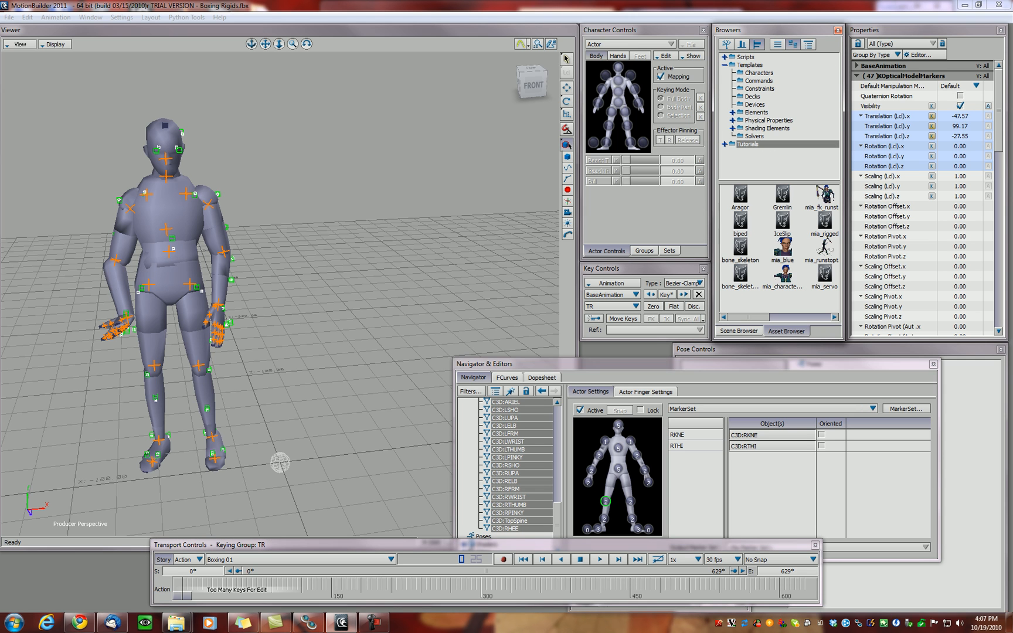
click(782, 275)
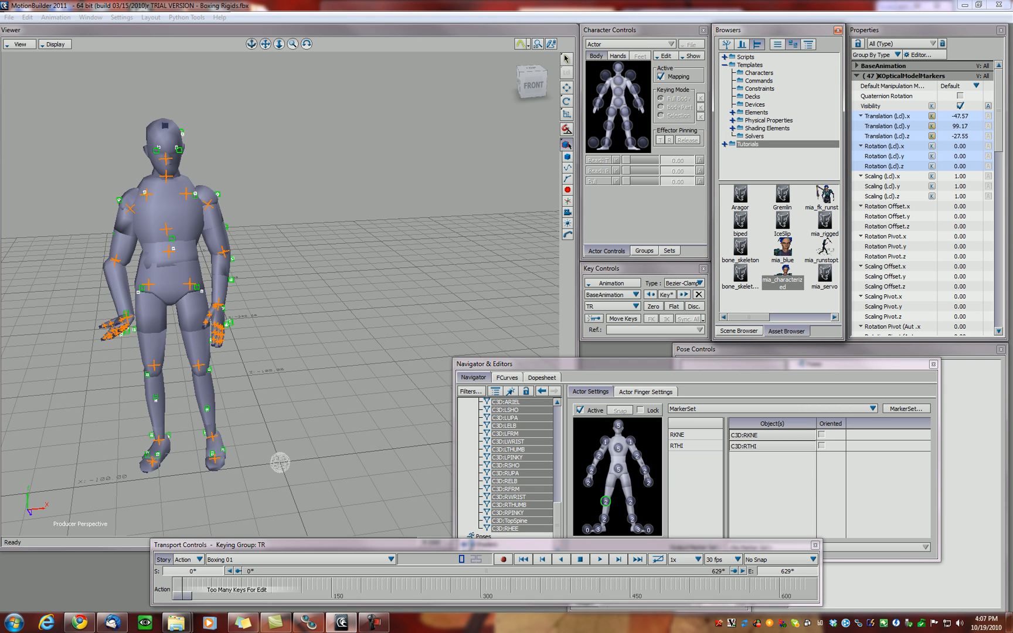
drag(783, 272, 429, 264)
mouse_move(463, 271)
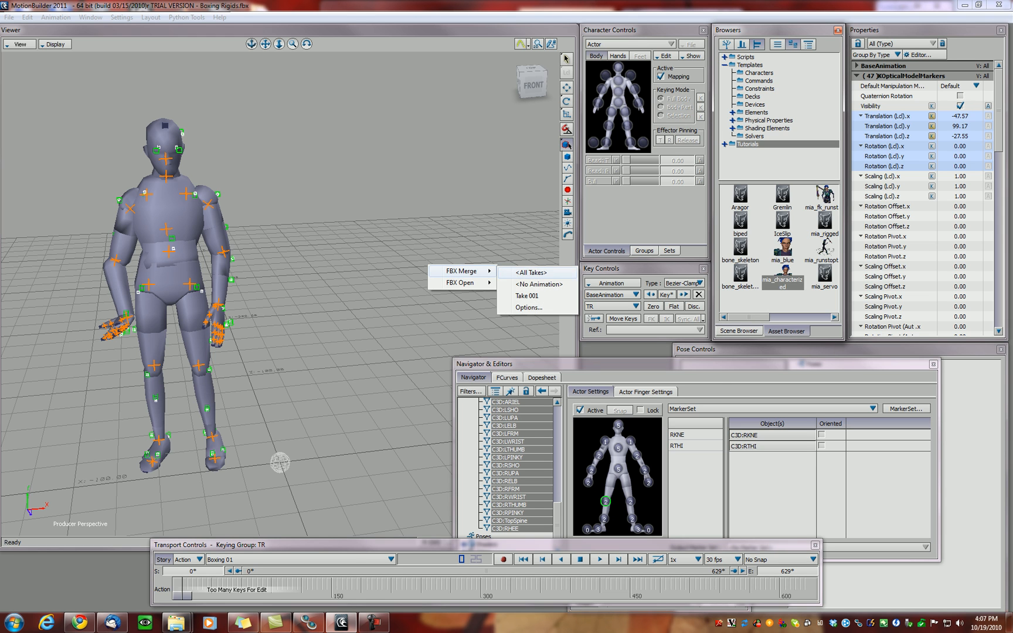
click(538, 284)
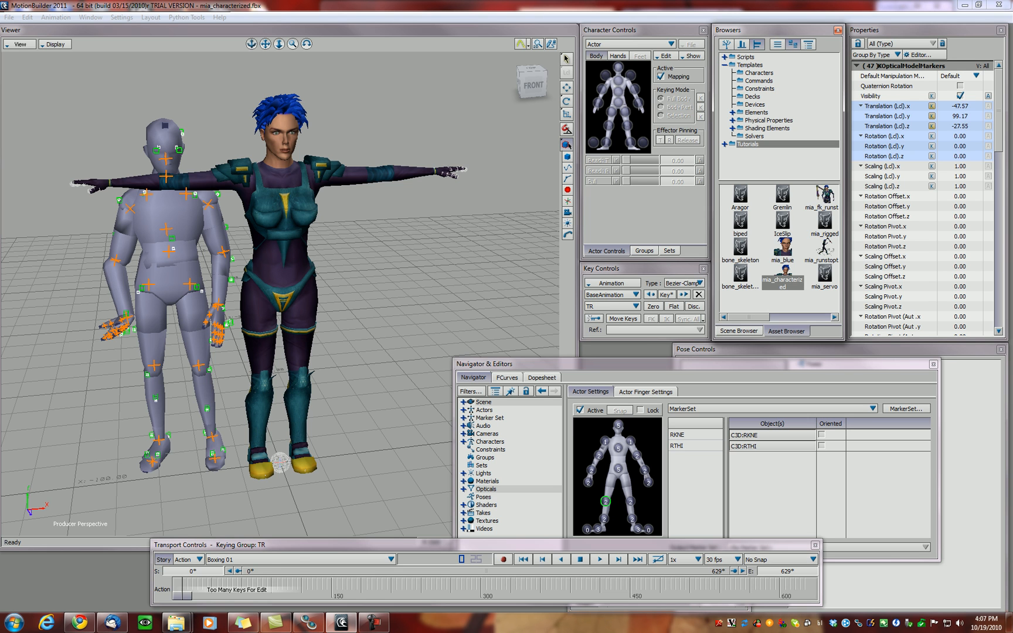
Step: Set the Mia character's input type to Actor Input with Actor as source, and activate it
double_click(488, 449)
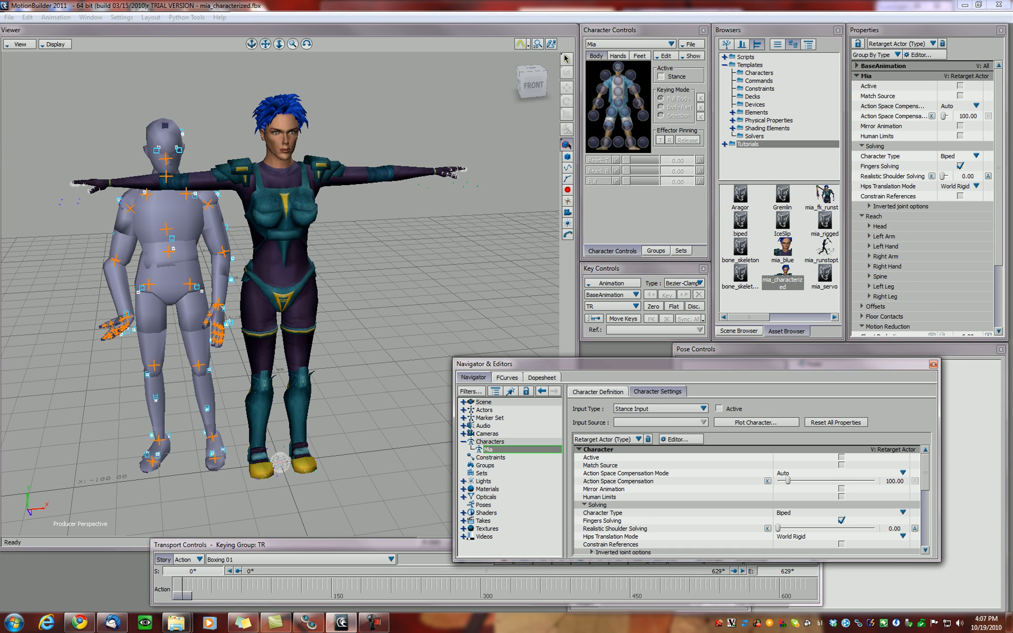
click(660, 408)
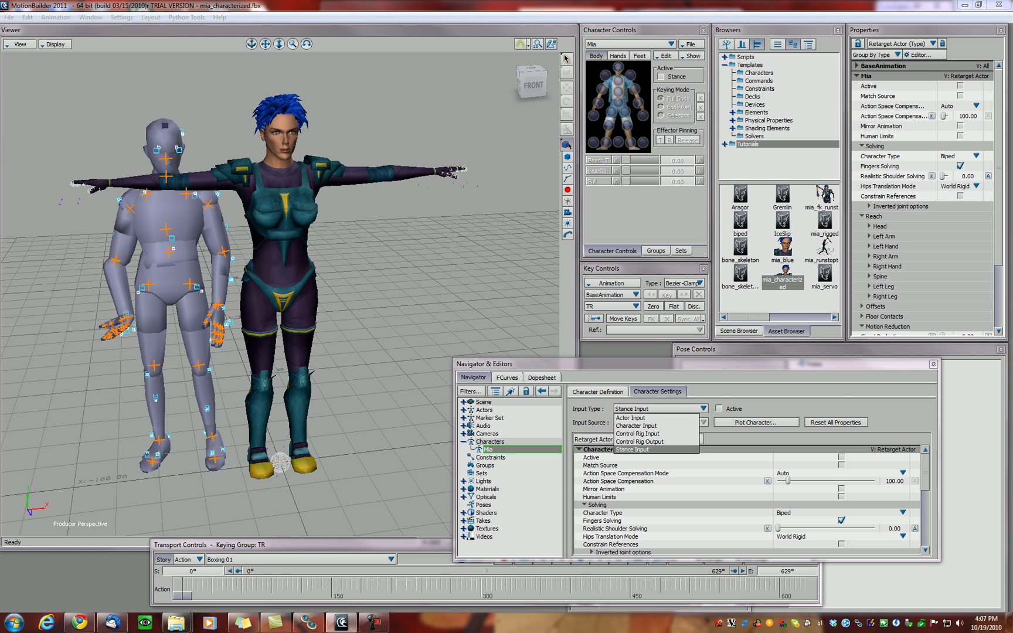
click(630, 417)
click(719, 408)
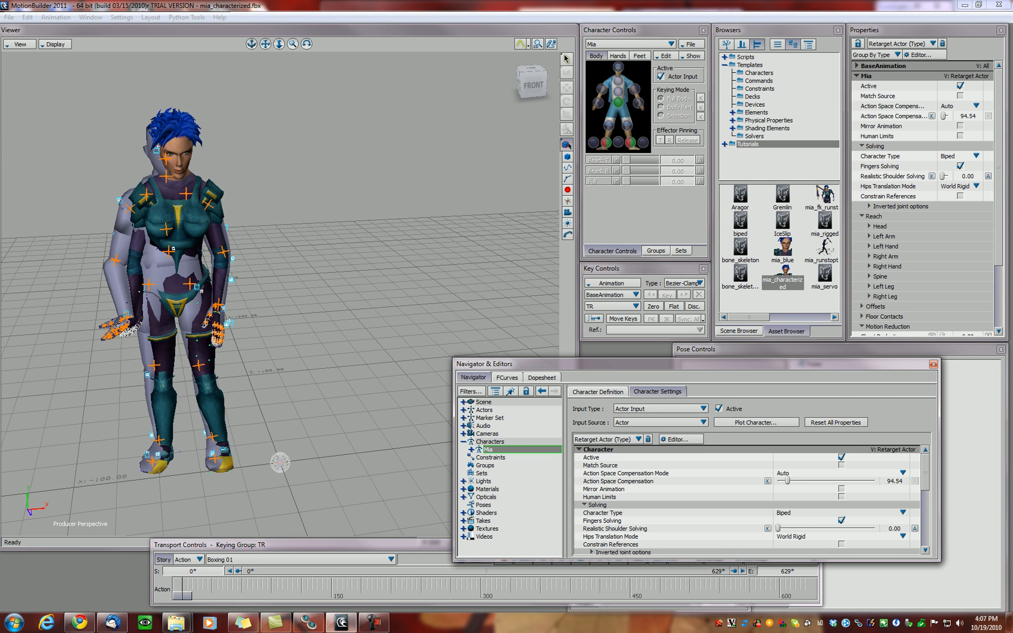
Step: Hide the actor in the viewer and scrub the take to check Mia's motion from the front
click(690, 56)
click(726, 154)
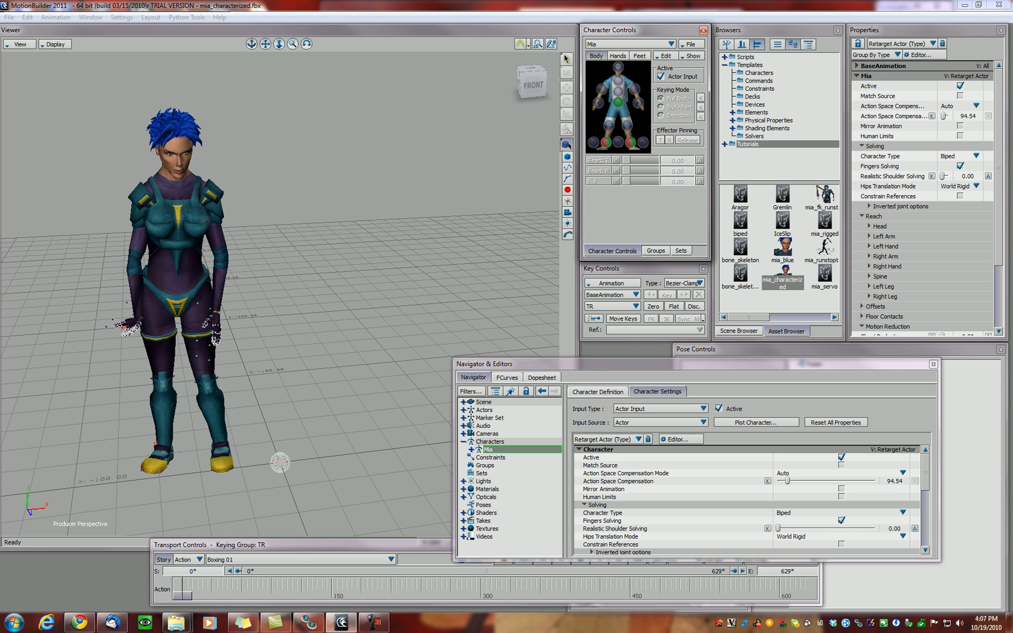
ctrl+shift+drag(351, 235, 334, 199)
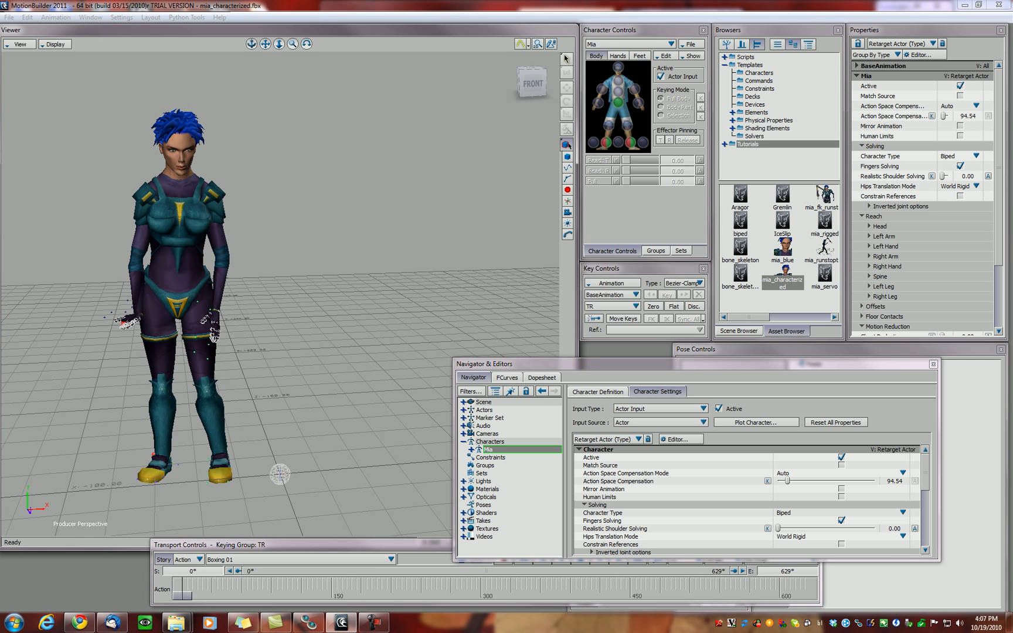
mouse_move(183, 593)
mouse_down()
mouse_move(504, 594)
mouse_move(182, 594)
mouse_up()
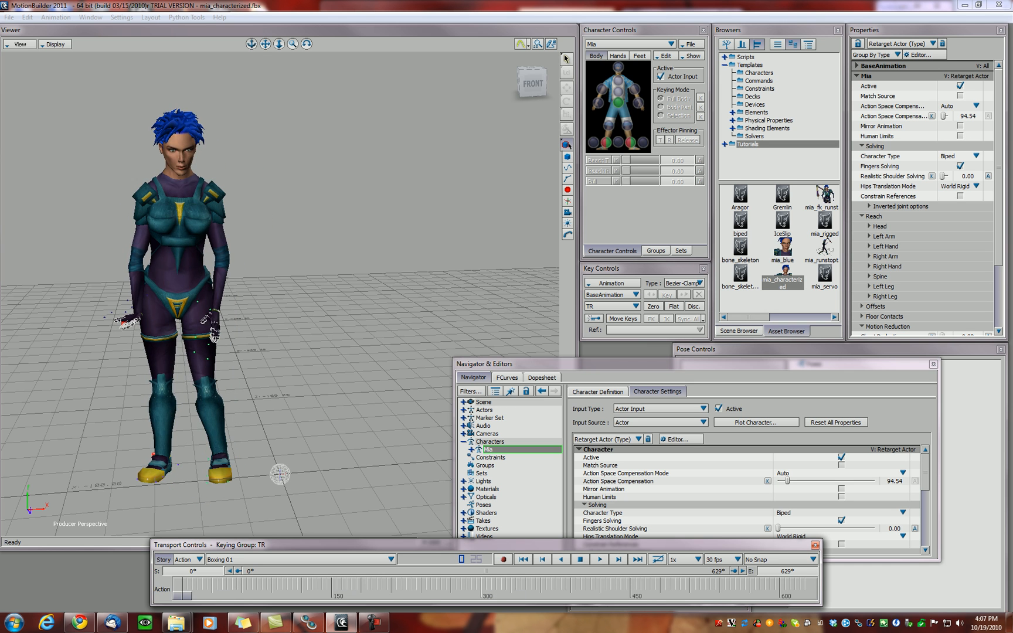
Step: Set Mia's Shoulder Reduction to 75 in the Motion Reduction group of her Retarget Actor settings
drag(696, 364, 701, 323)
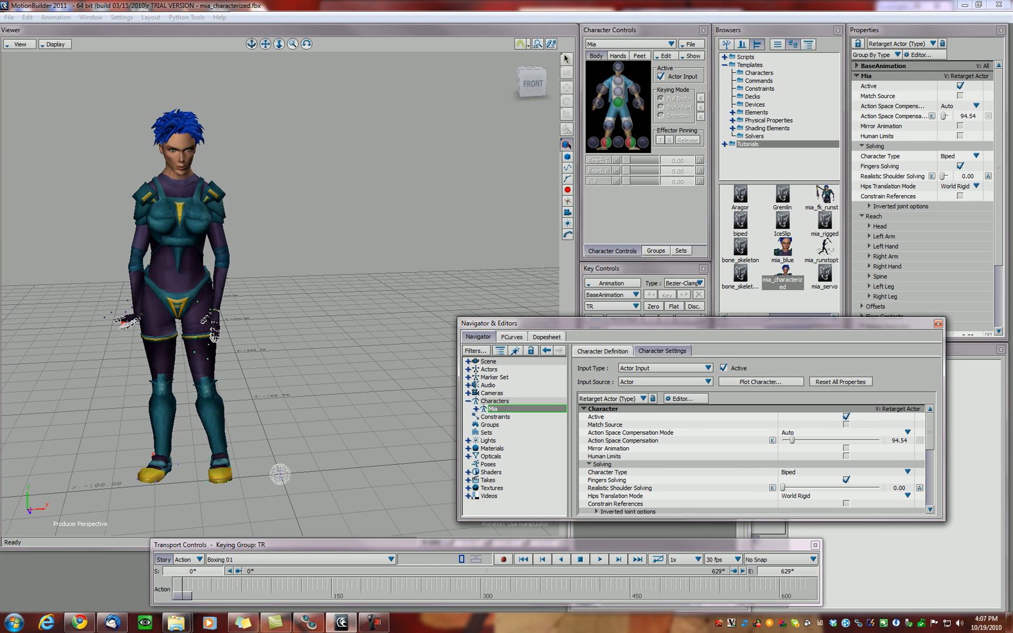
click(643, 398)
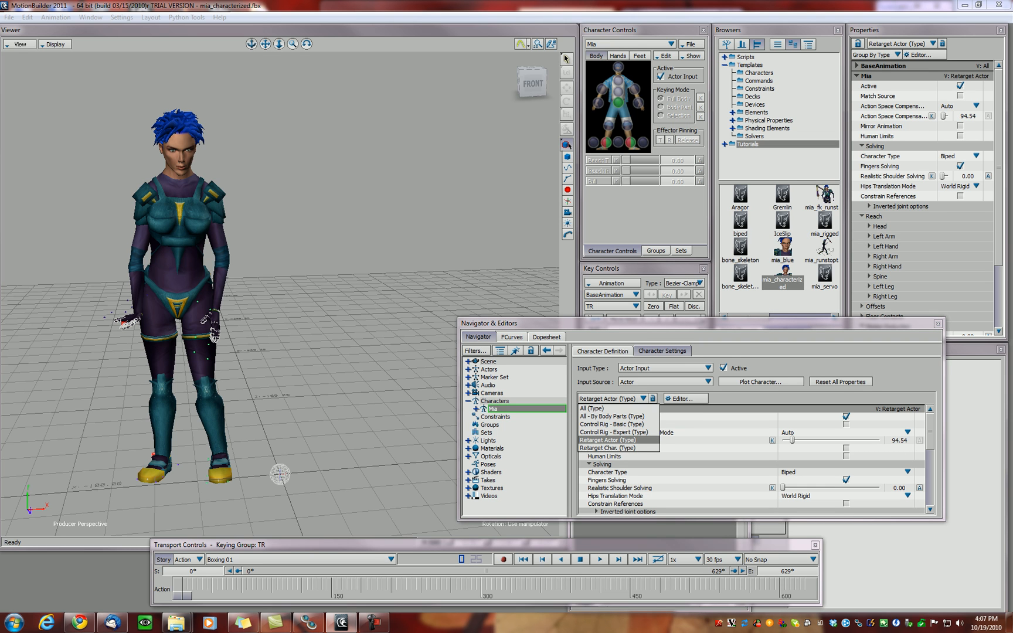
key(Escape)
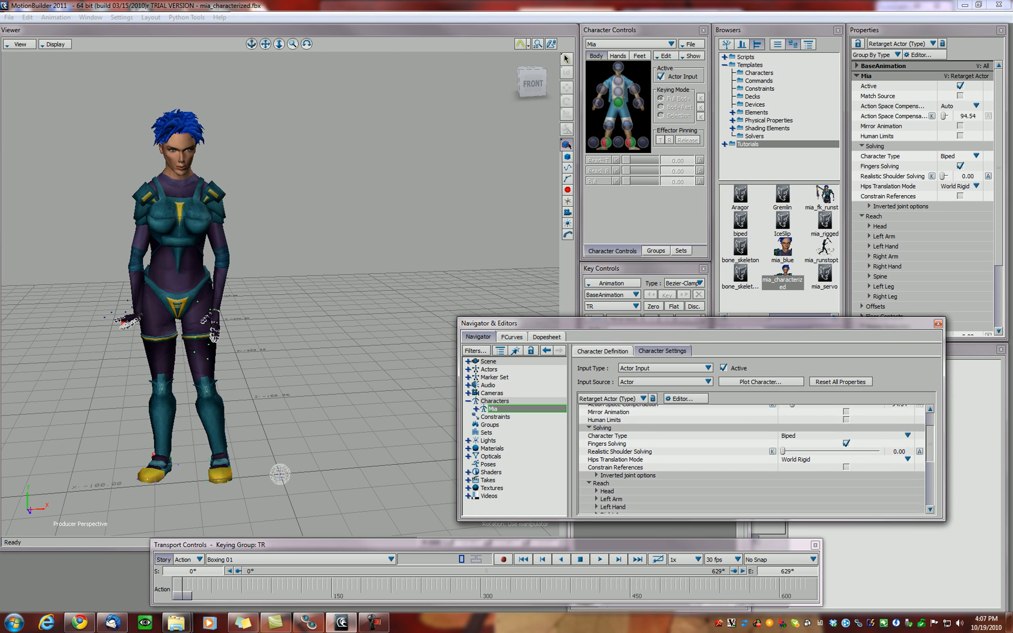
scroll(750, 457, down, 6)
scroll(750, 457, down, 1)
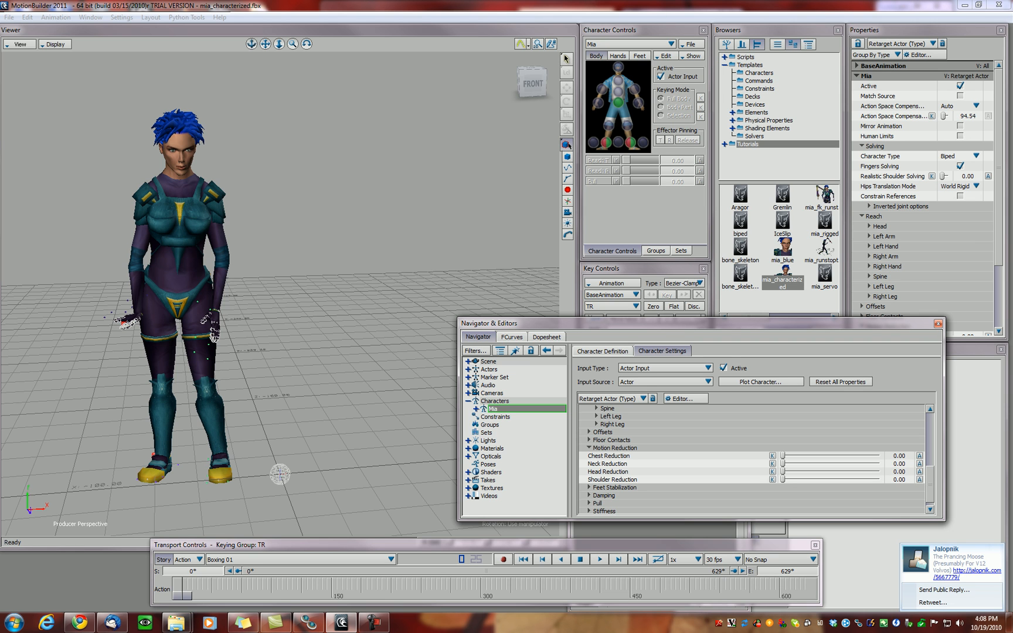
drag(782, 479, 870, 479)
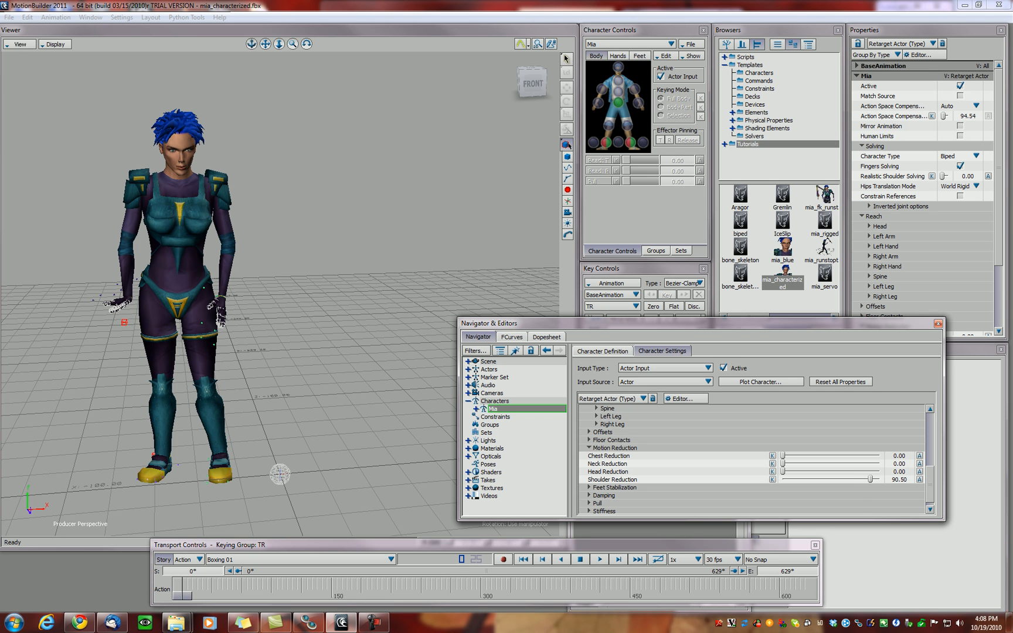
double_click(898, 480)
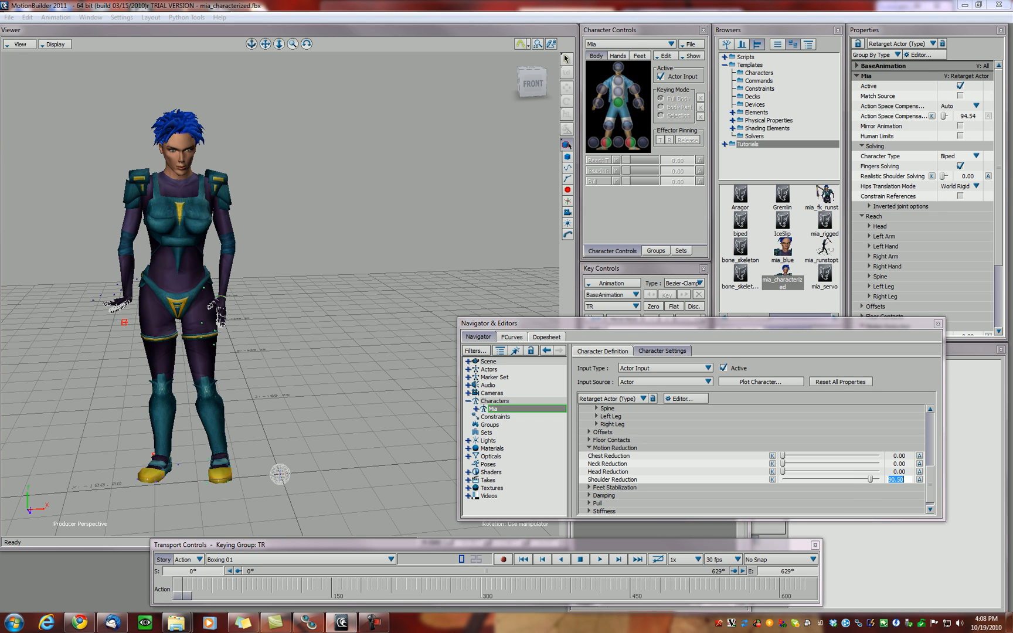
key(Return)
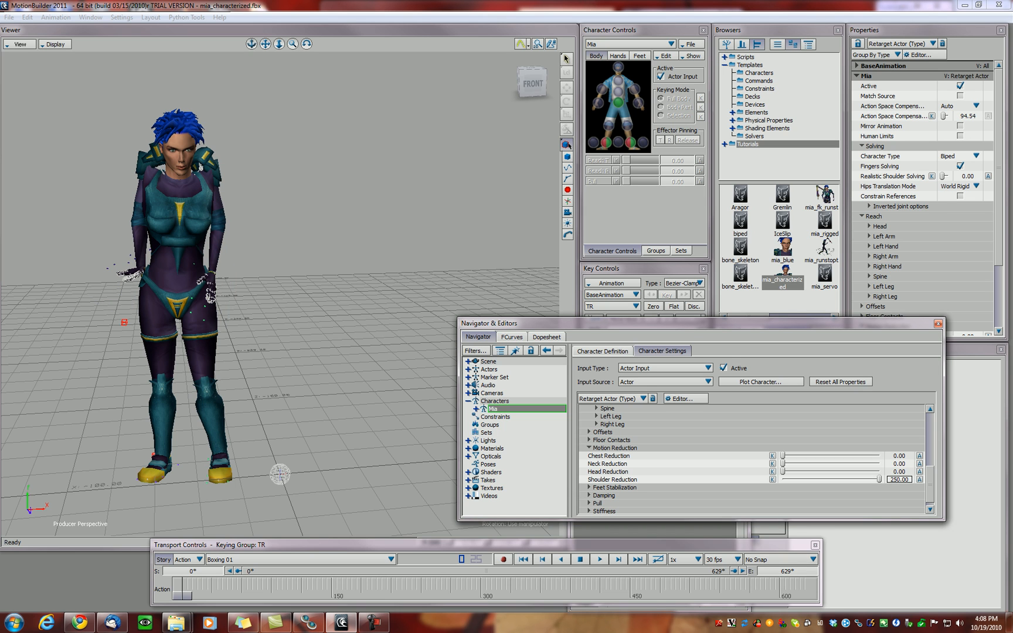
double_click(898, 479)
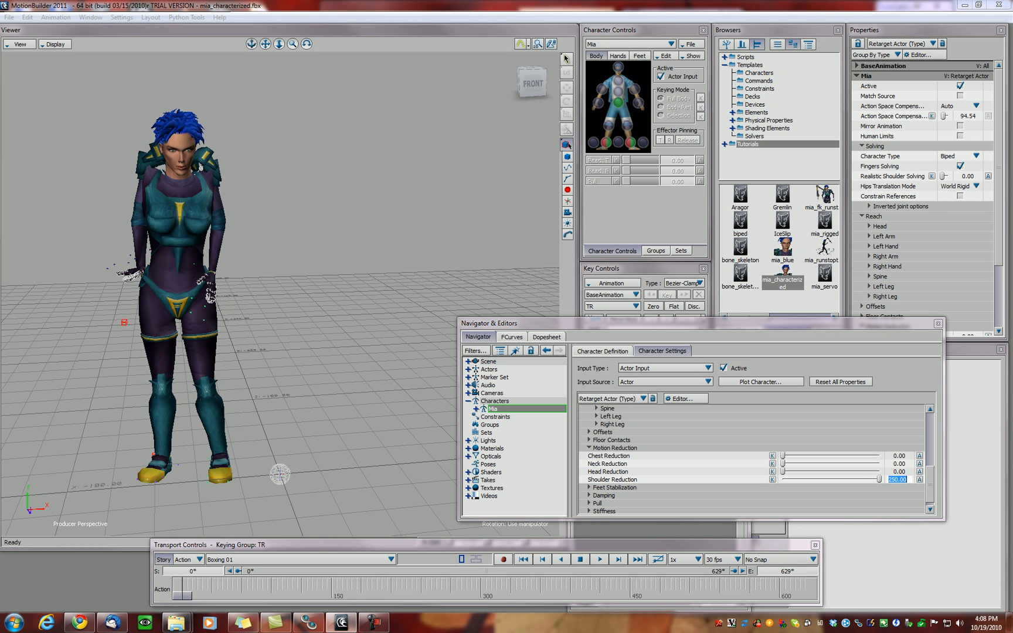
text(75)
key(Return)
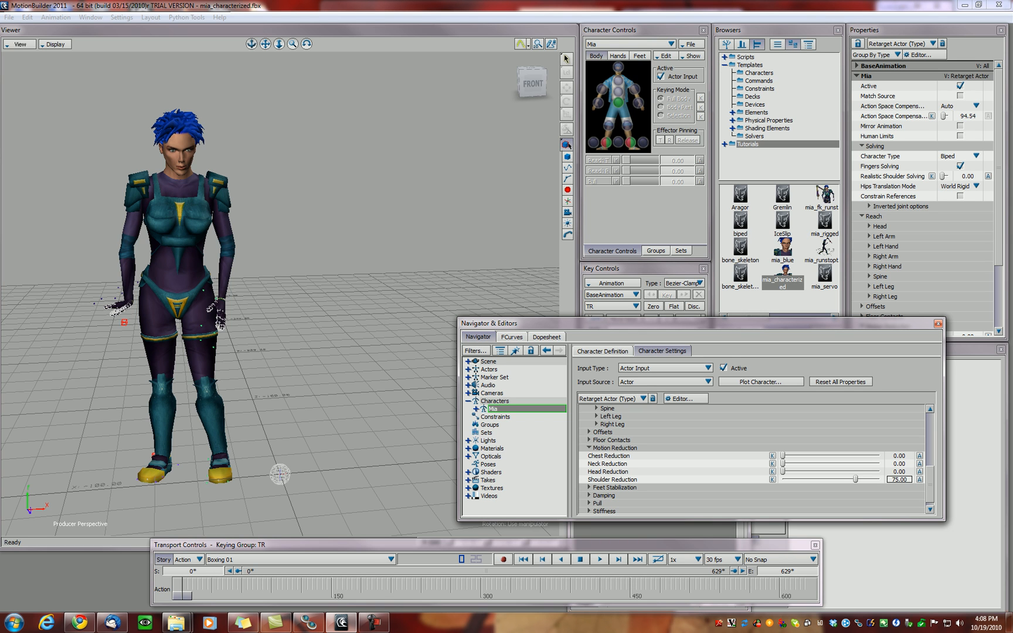
Step: Enable looped playback and play the start of the Boxing 01 take to check Mia's shoulders
click(657, 559)
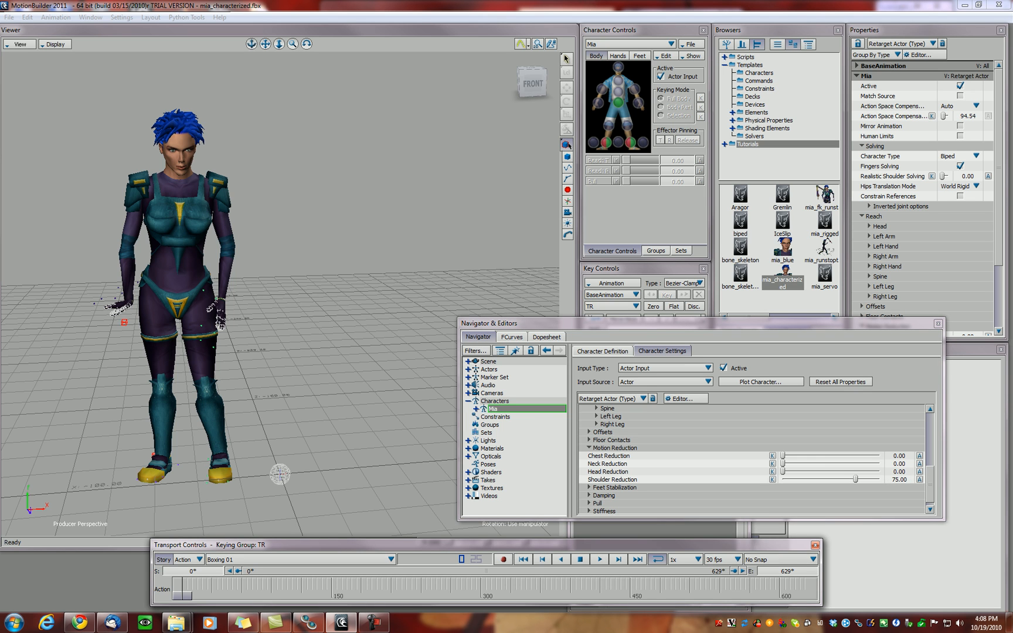
click(599, 559)
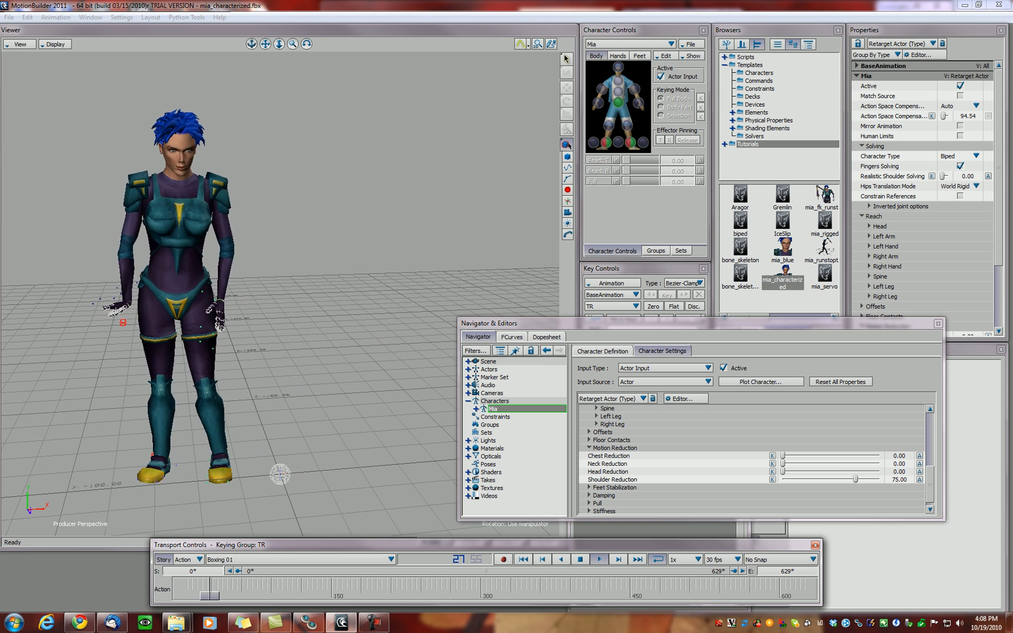
key(space)
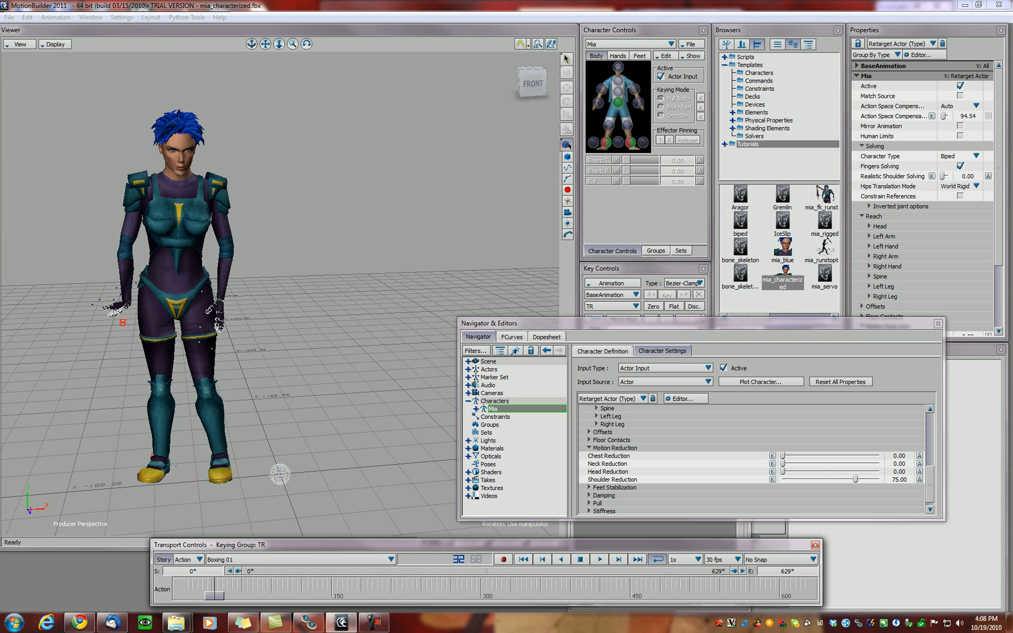
Step: Set Mia's Head Reduction to about 41, Neck Reduction to about 47 and Chest Reduction to about 16, and play the take to check her motion
drag(783, 471, 824, 464)
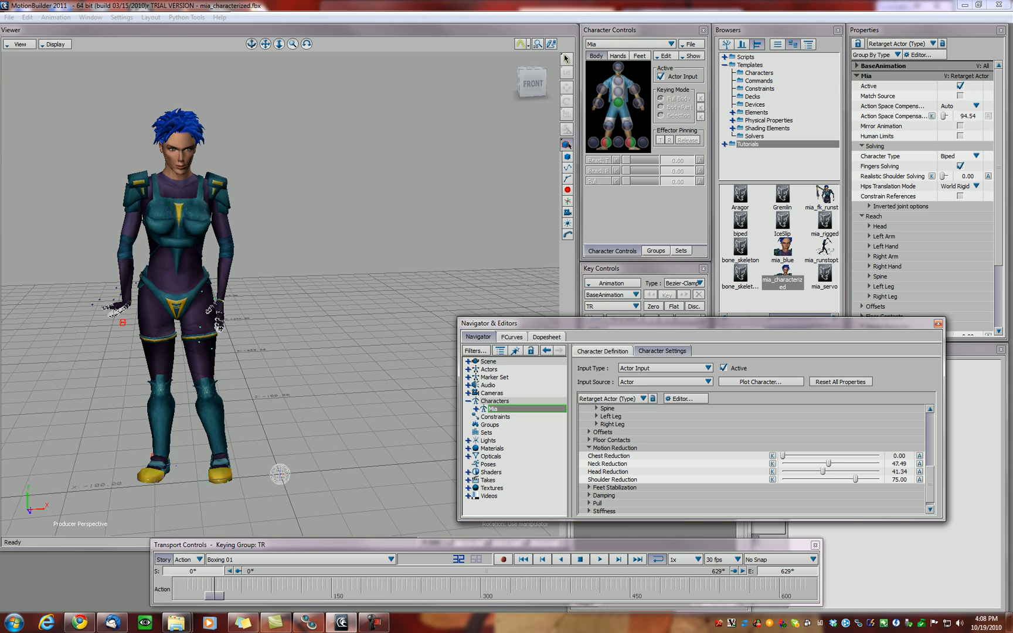
drag(782, 455, 798, 455)
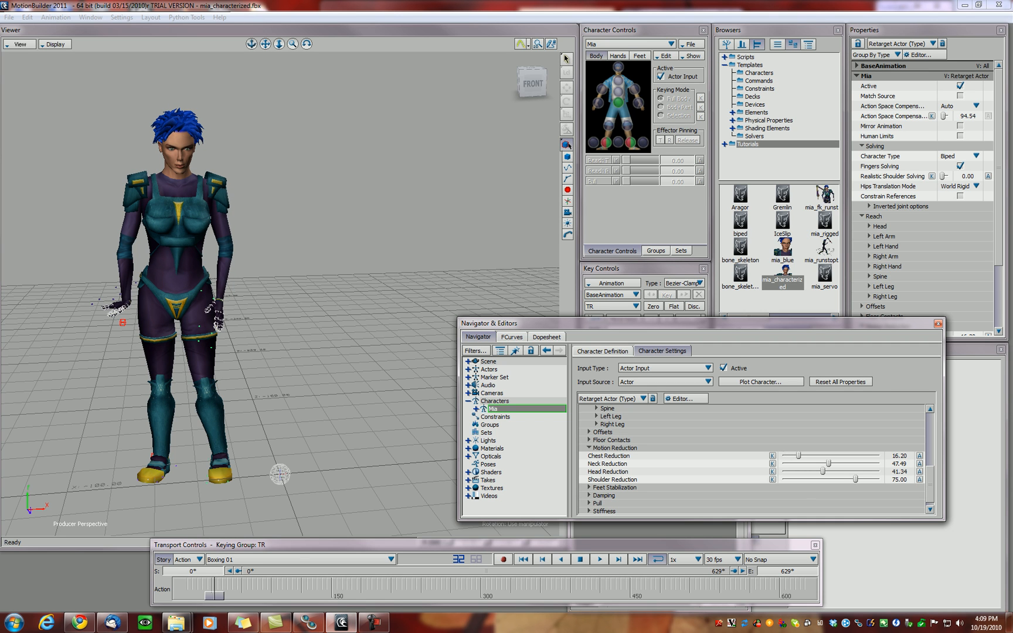
click(598, 559)
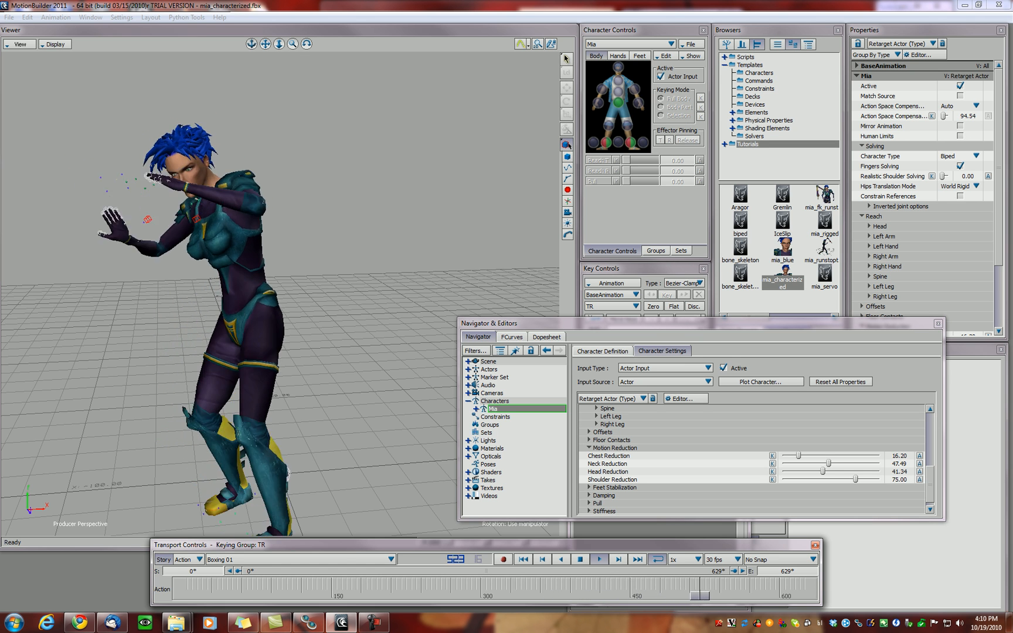
key(ctrl+space)
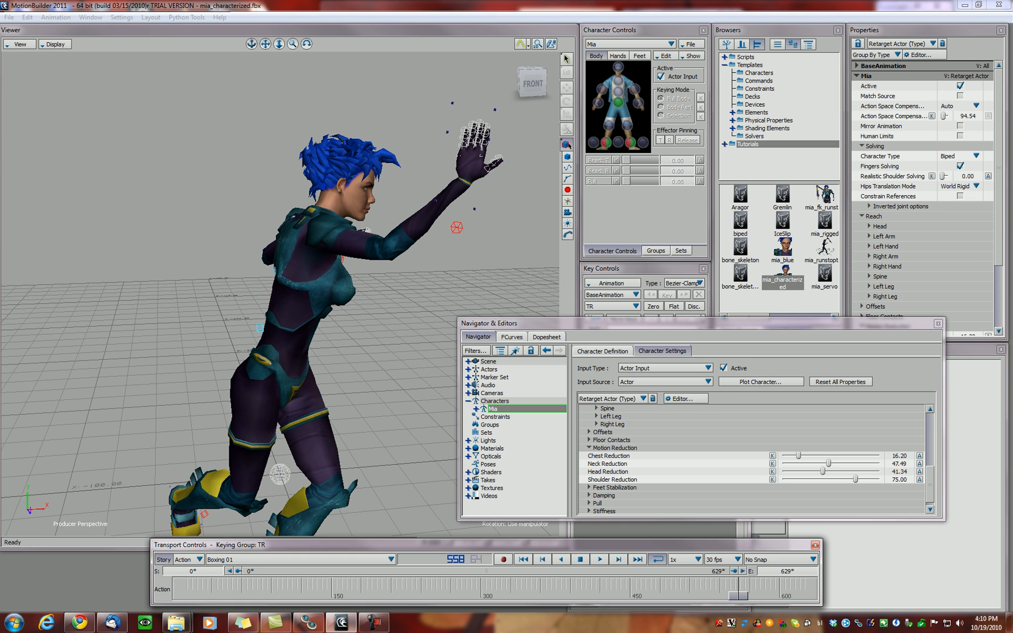